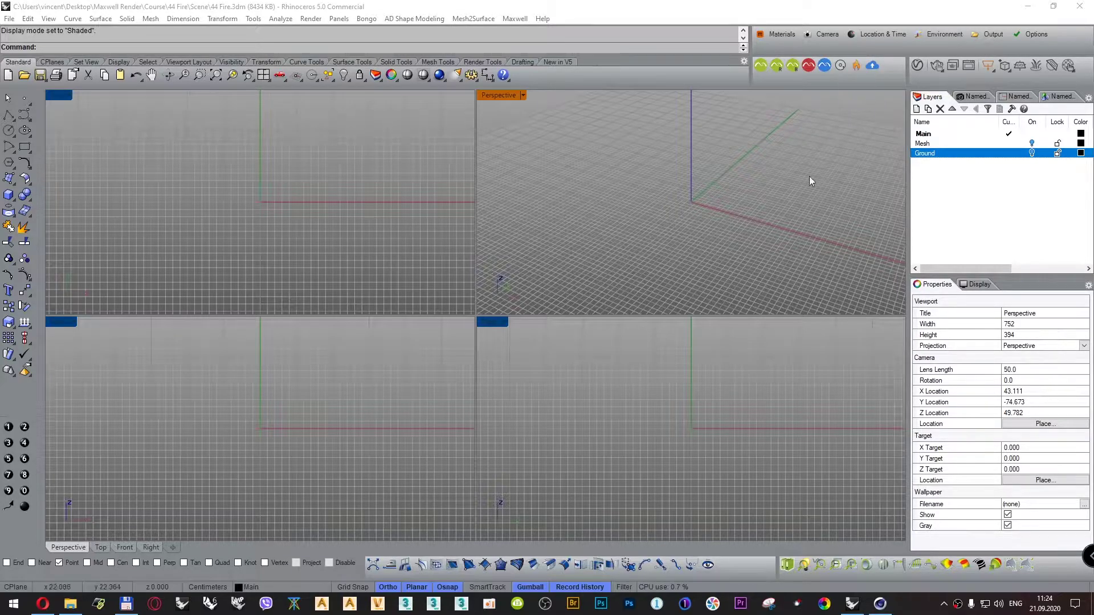
Turn on the Mesh and Ground layers and restore the named view "Nikkor 50 mm 1.4 G" in the perspective viewport.
click(1032, 143)
click(1032, 153)
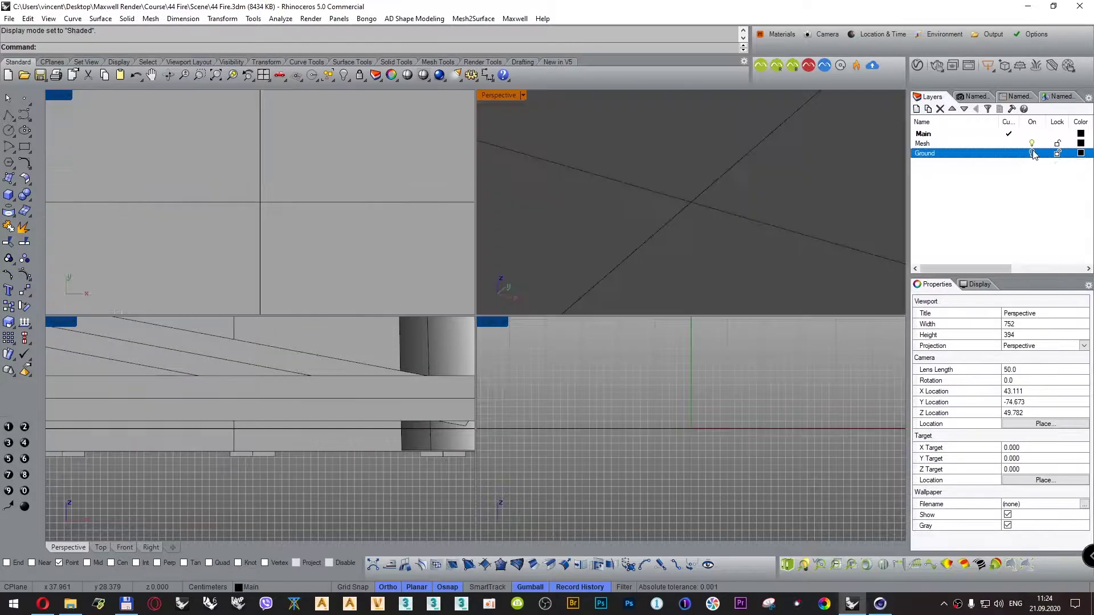
click(1032, 153)
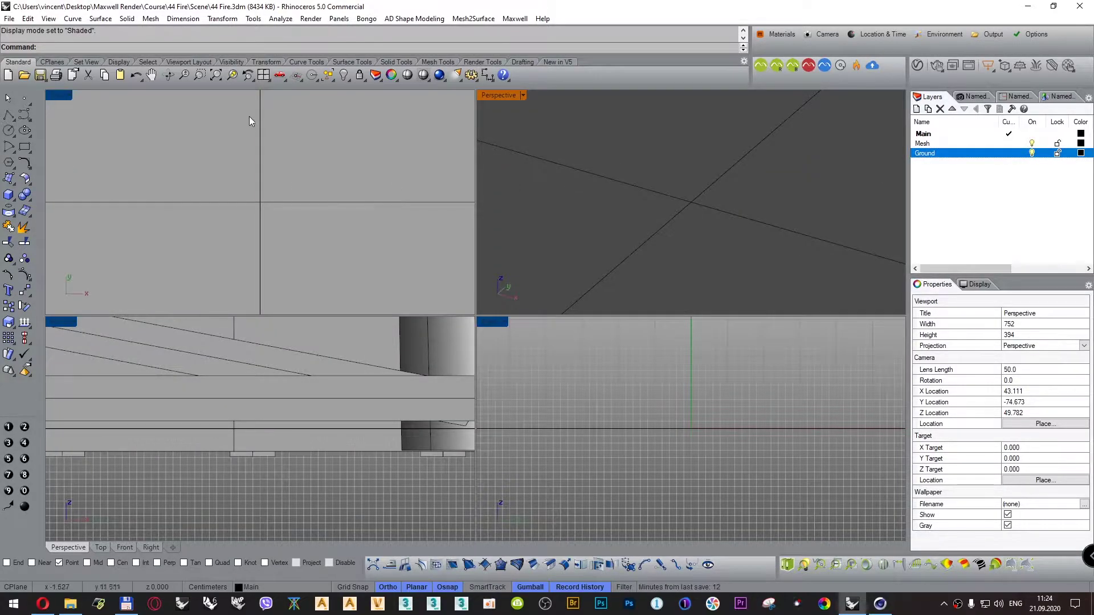
right_click(216, 74)
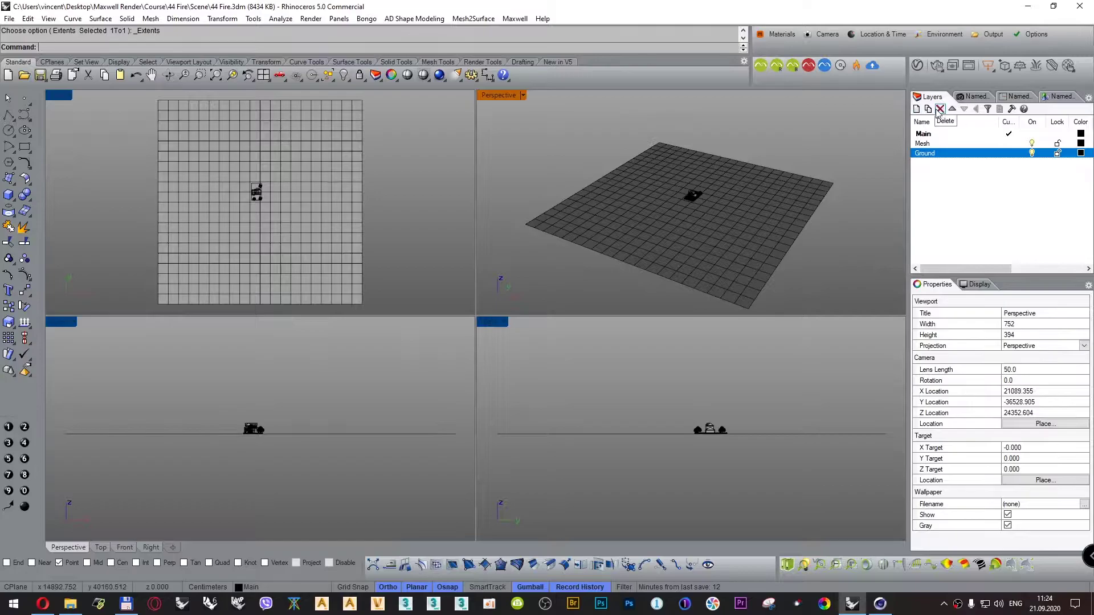
click(974, 97)
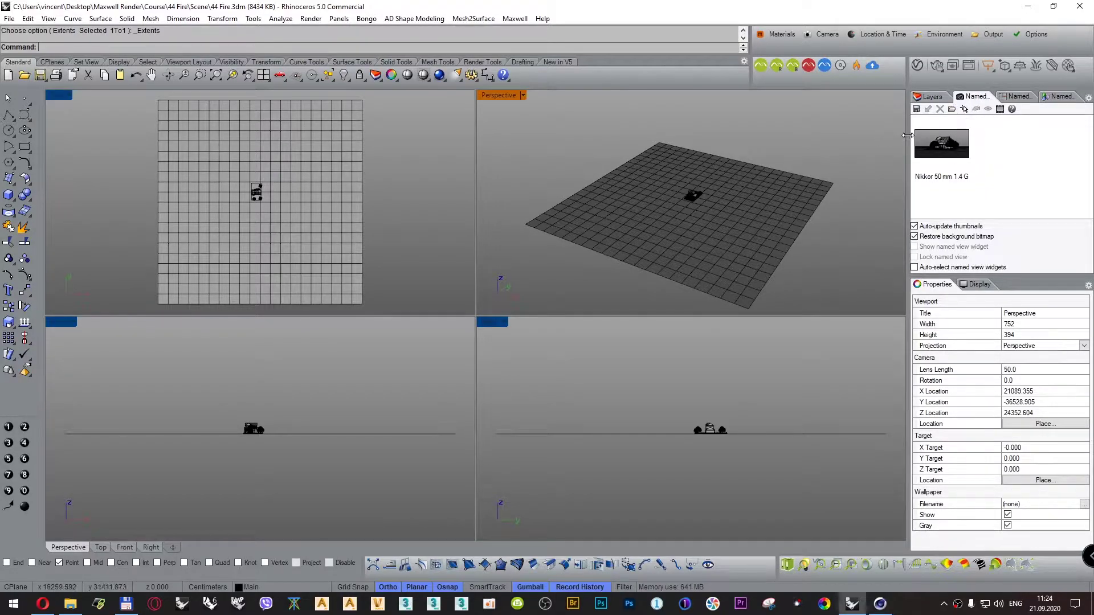
double_click(940, 142)
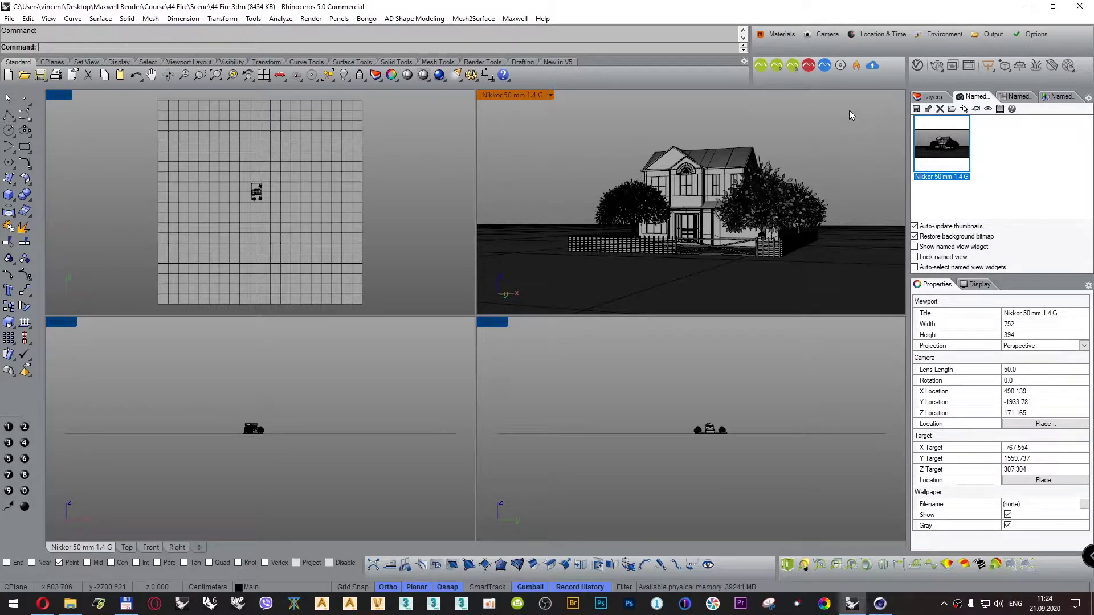
Open the Maxwell Fire preview and start interactive rendering of the "Nikkor 50 mm 1.4 G" camera view.
click(856, 67)
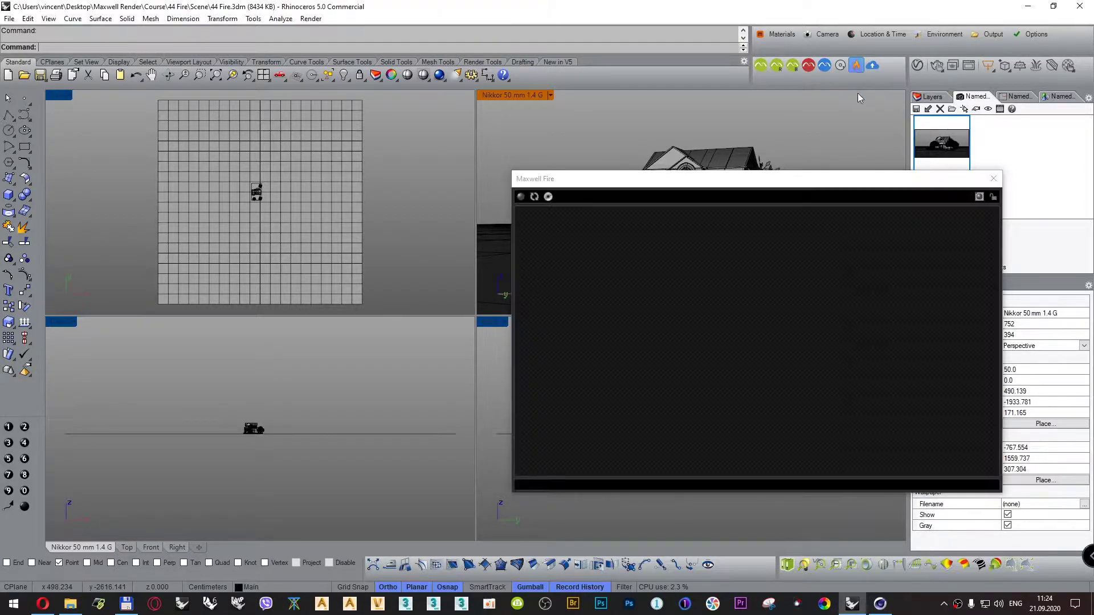
drag(770, 183, 741, 168)
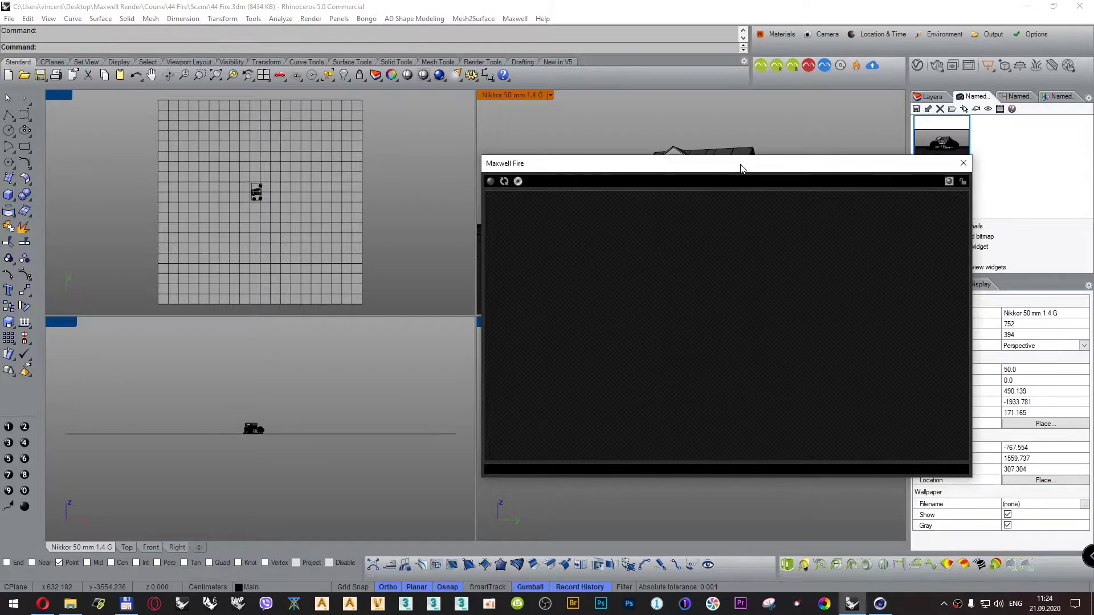
click(744, 119)
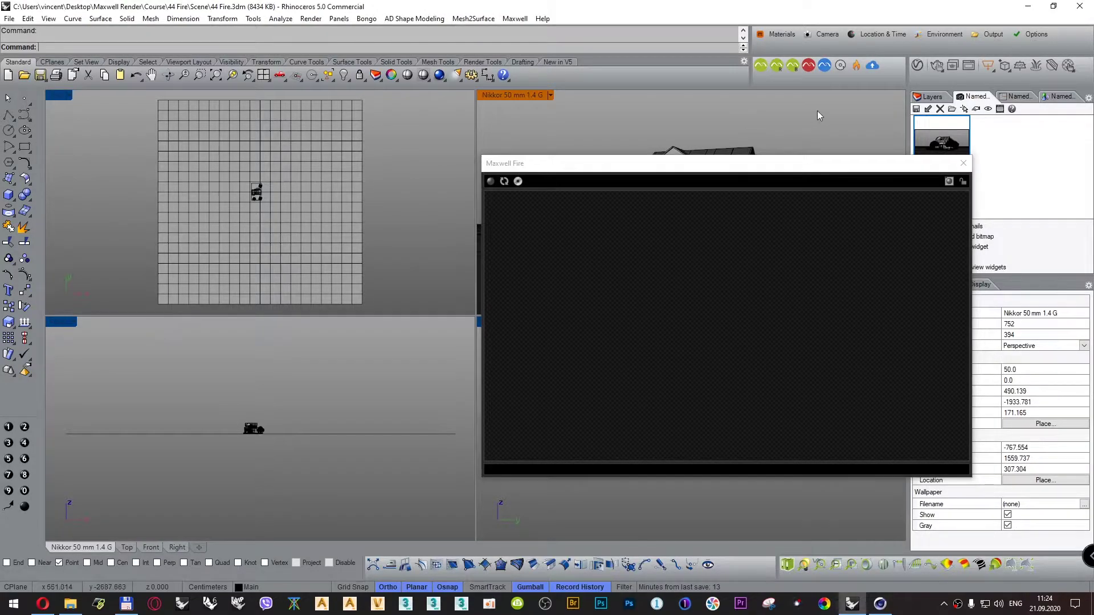
click(489, 181)
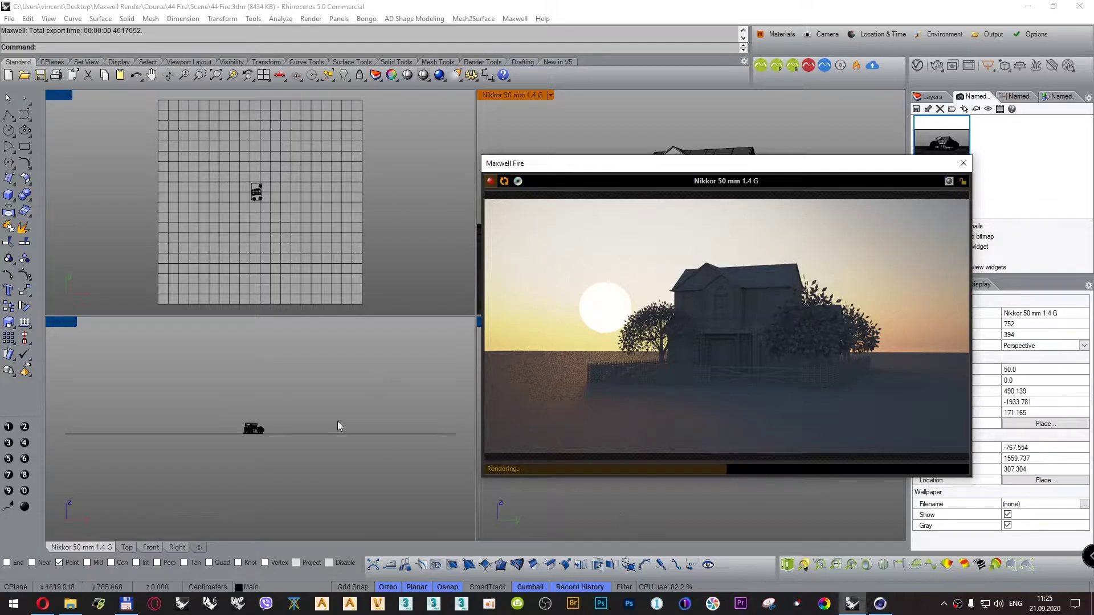
Lock the Maxwell Fire preview to the camera view and test the lock by activating the Top viewport and returning.
click(963, 182)
click(456, 347)
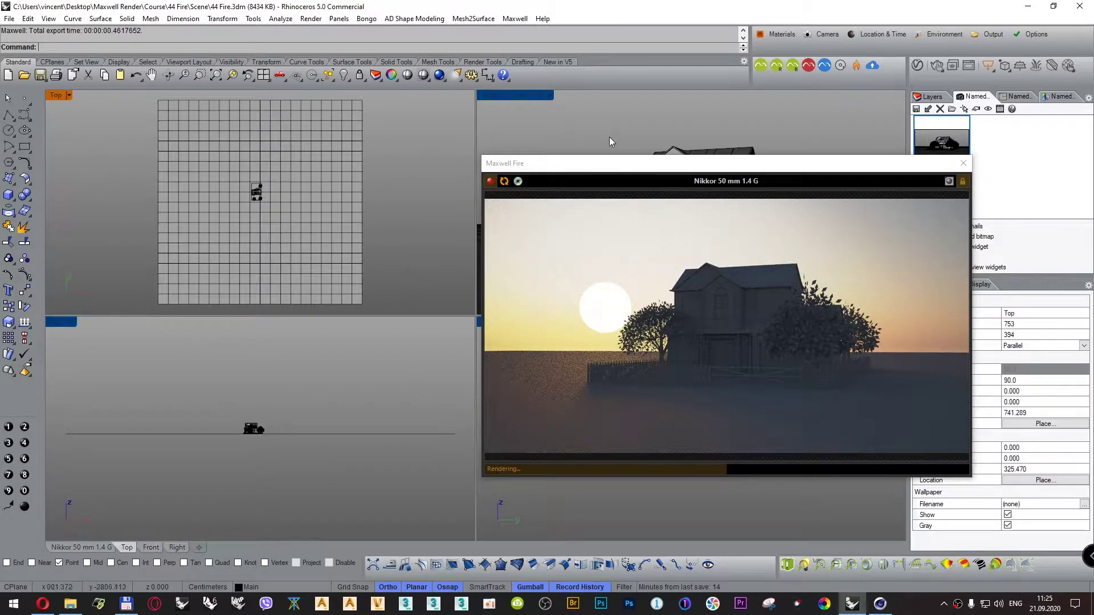
click(695, 150)
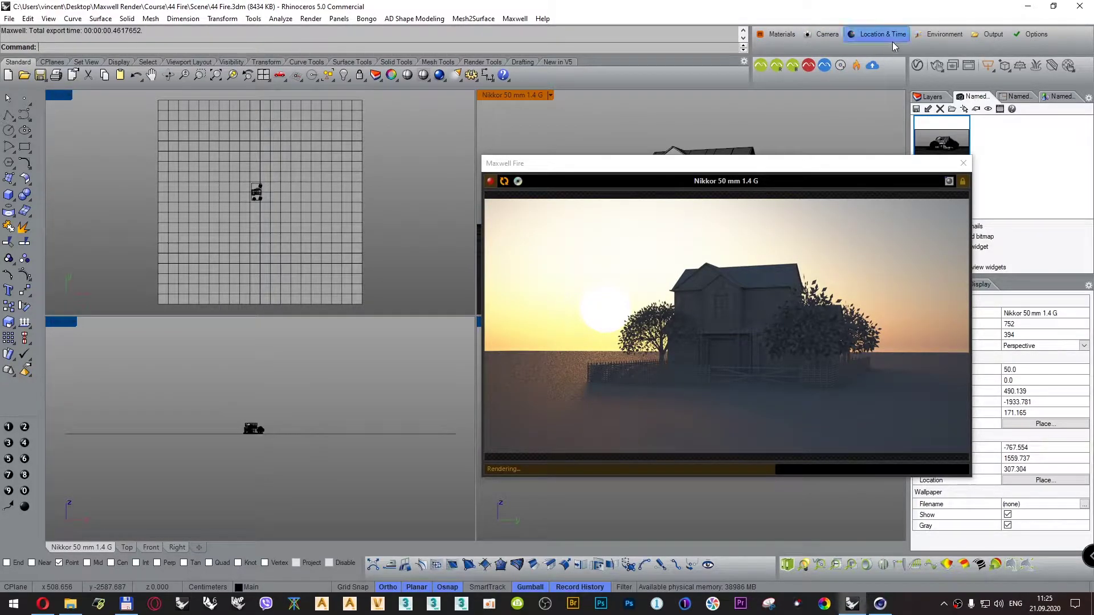
Open the Scene Manager and review the scene's materials and the camera's exposure settings.
click(779, 34)
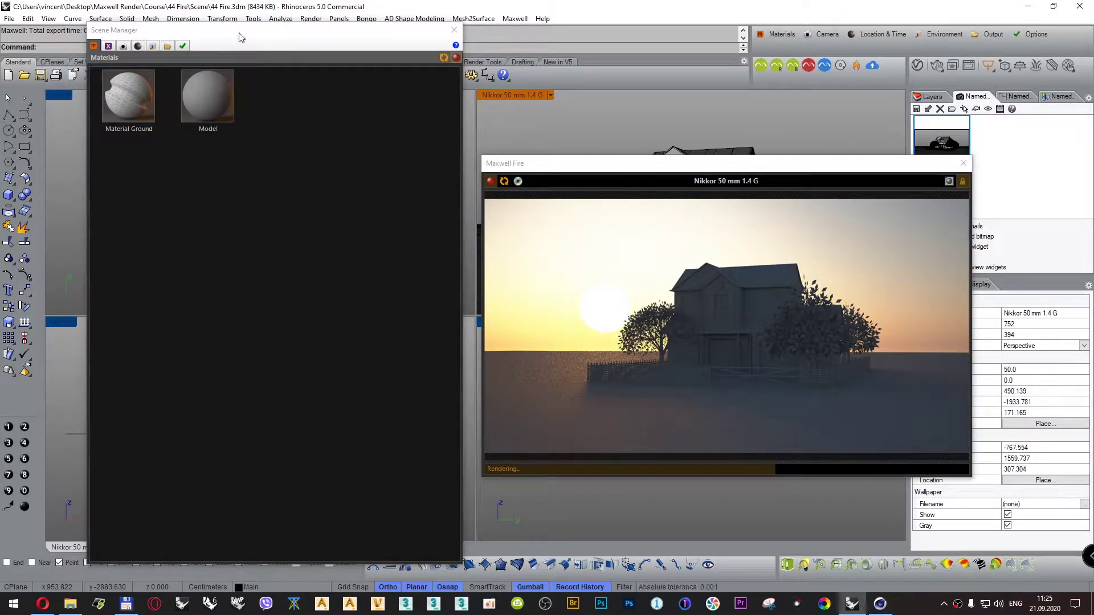
drag(239, 35, 231, 28)
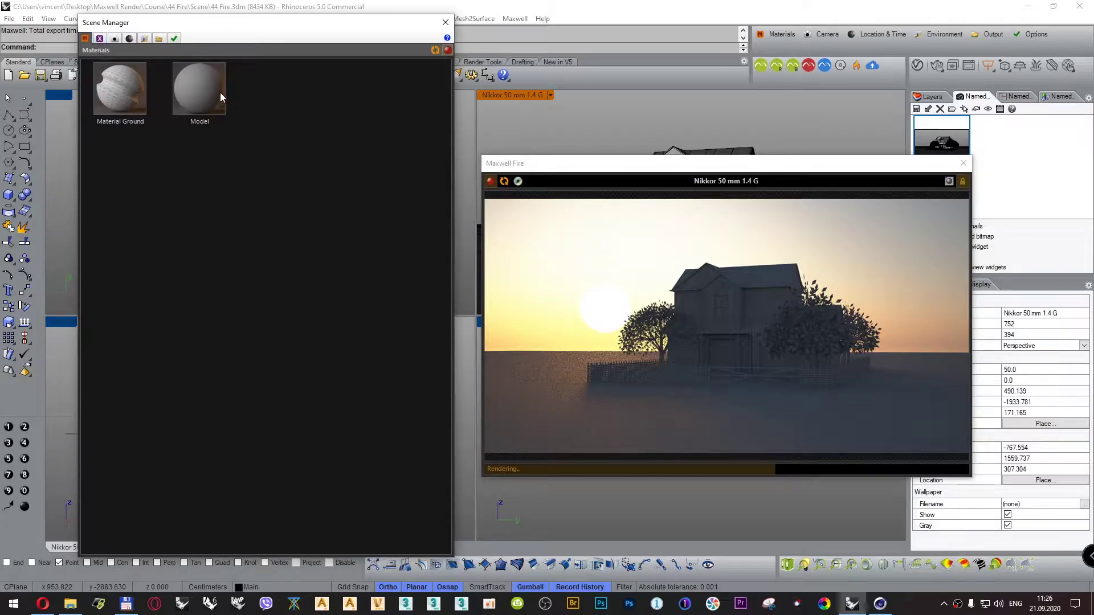
click(115, 38)
click(106, 80)
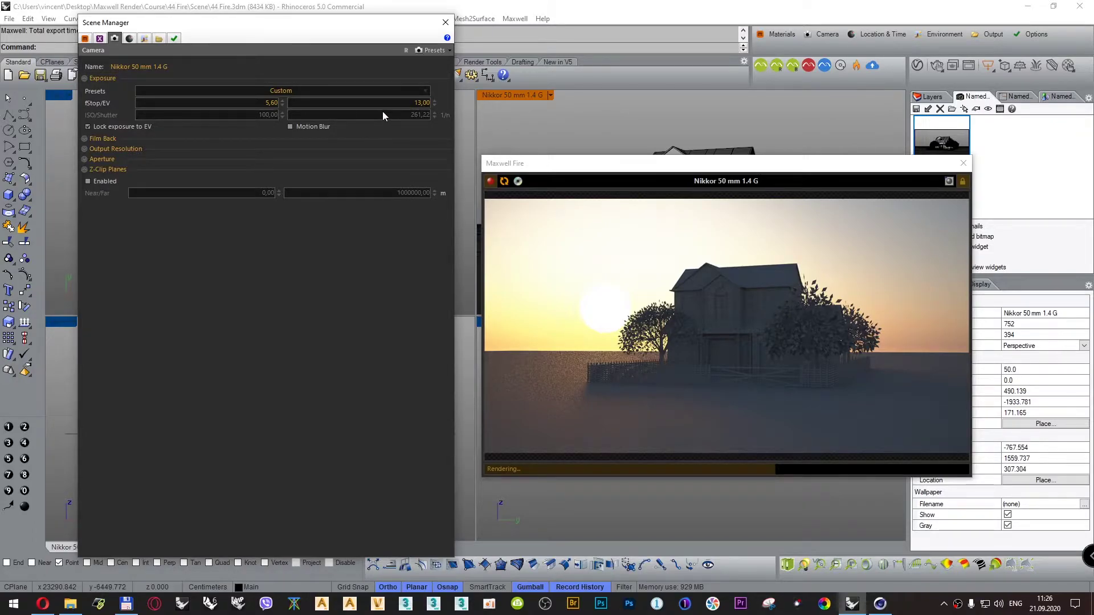
Set the sun's radius multiplier to 5 in the Physical Sky environment.
click(142, 40)
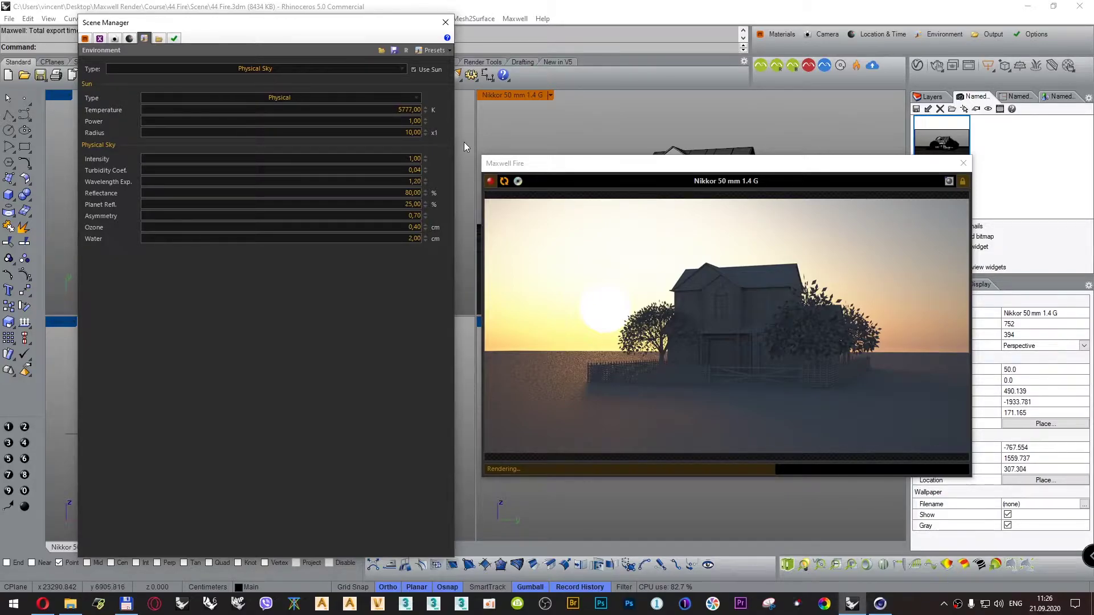
double_click(413, 132)
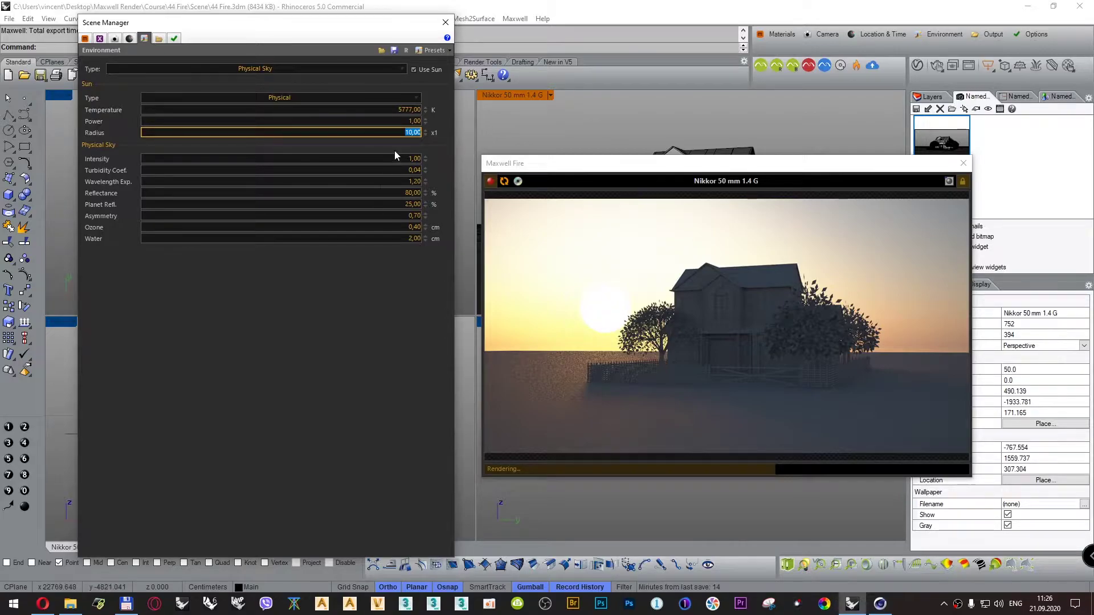
text(5)
key(Tab)
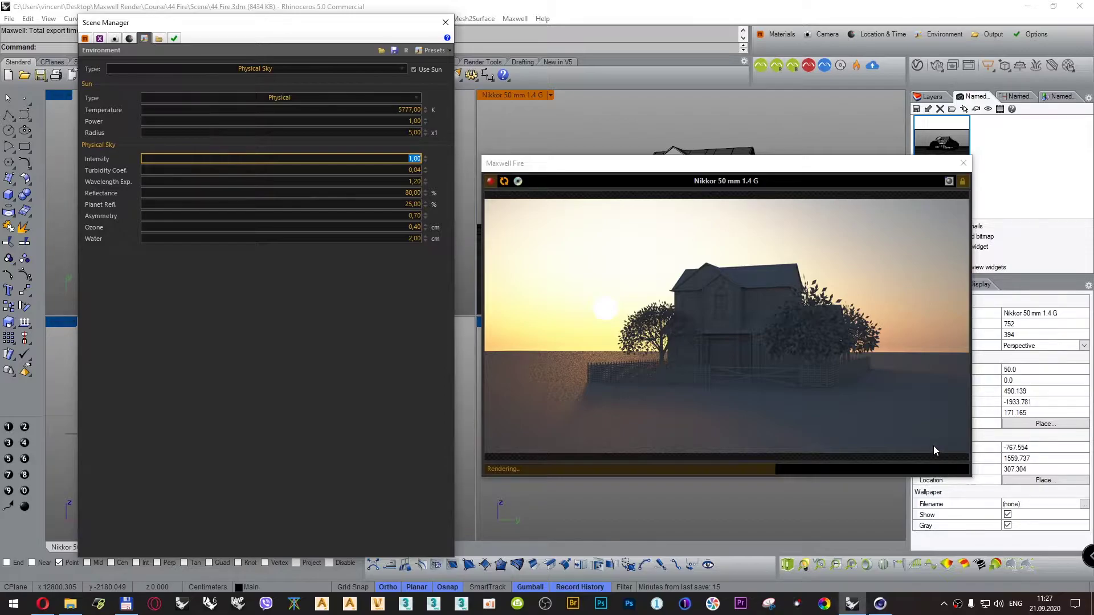
Set both the SL and the Quality of the Maxwell Fire preview to 1.
click(762, 306)
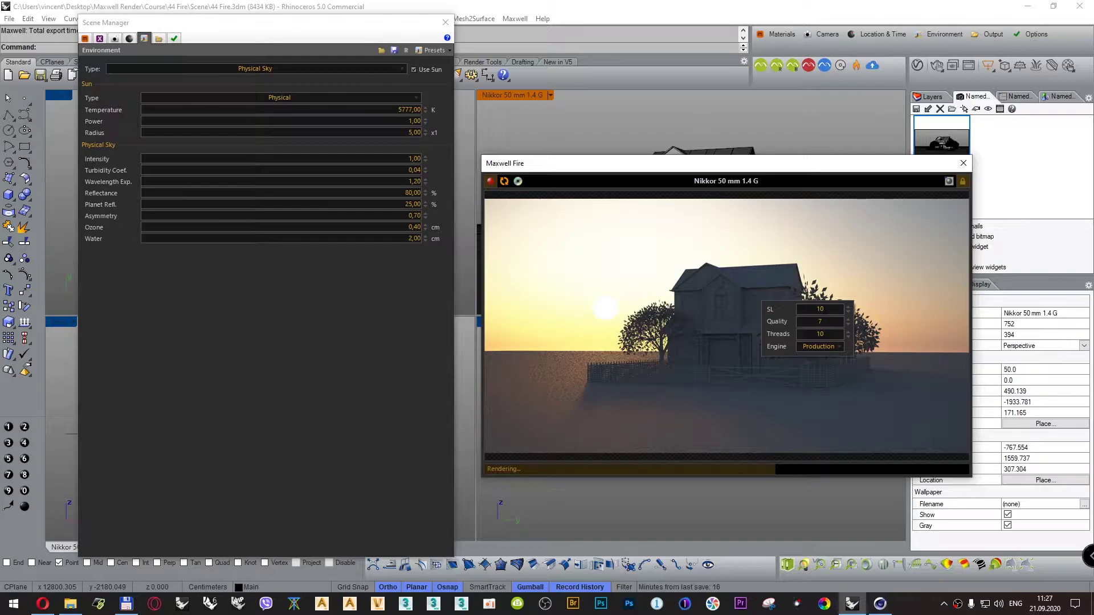
double_click(818, 309)
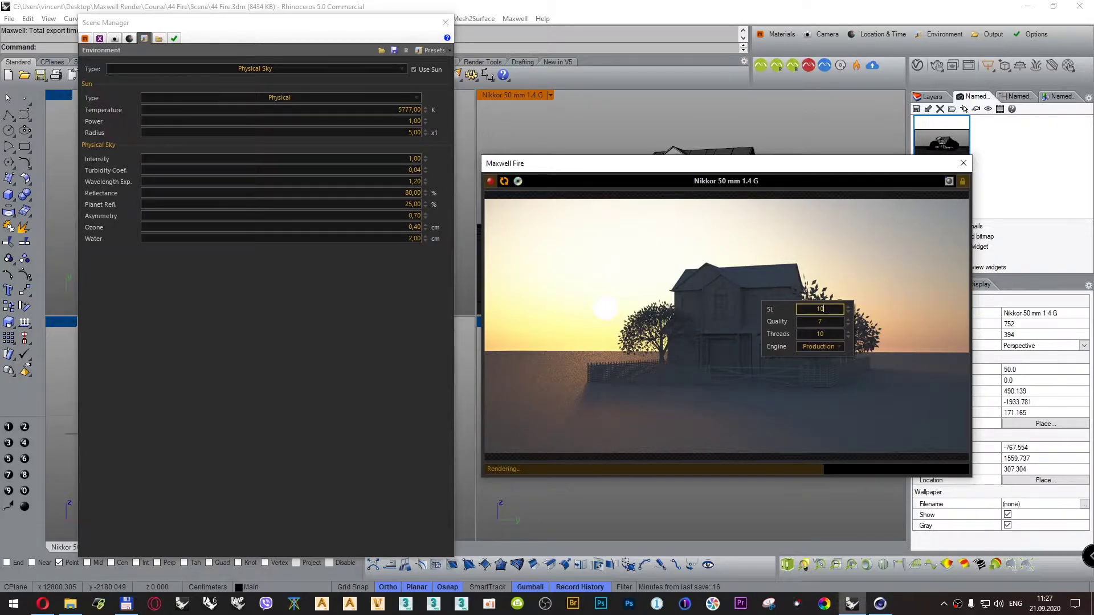
text(1)
key(Tab)
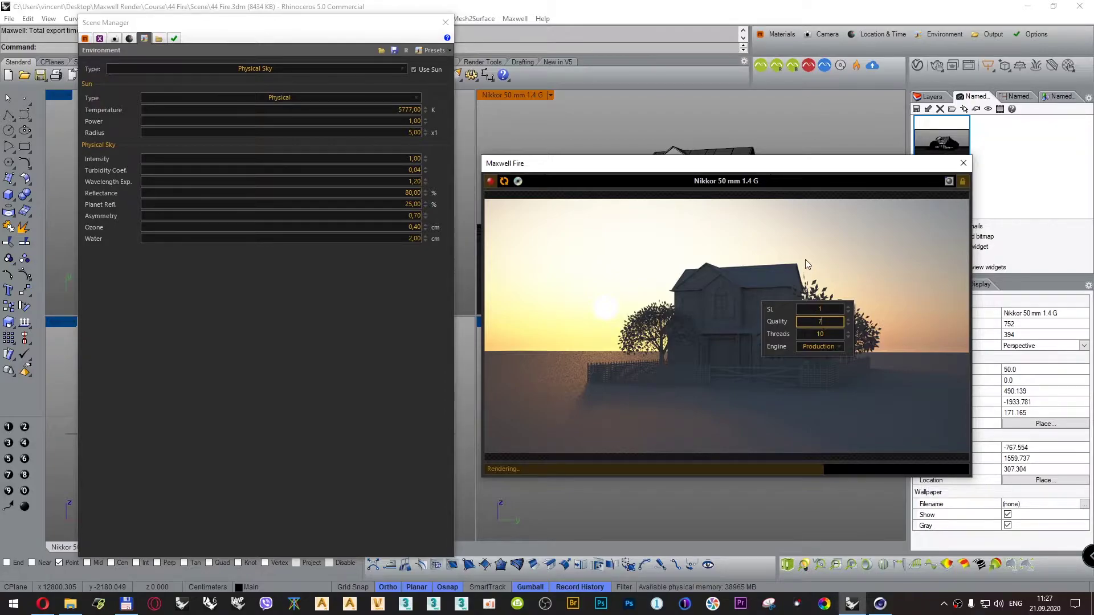
double_click(812, 323)
click(826, 334)
double_click(824, 320)
key(Return)
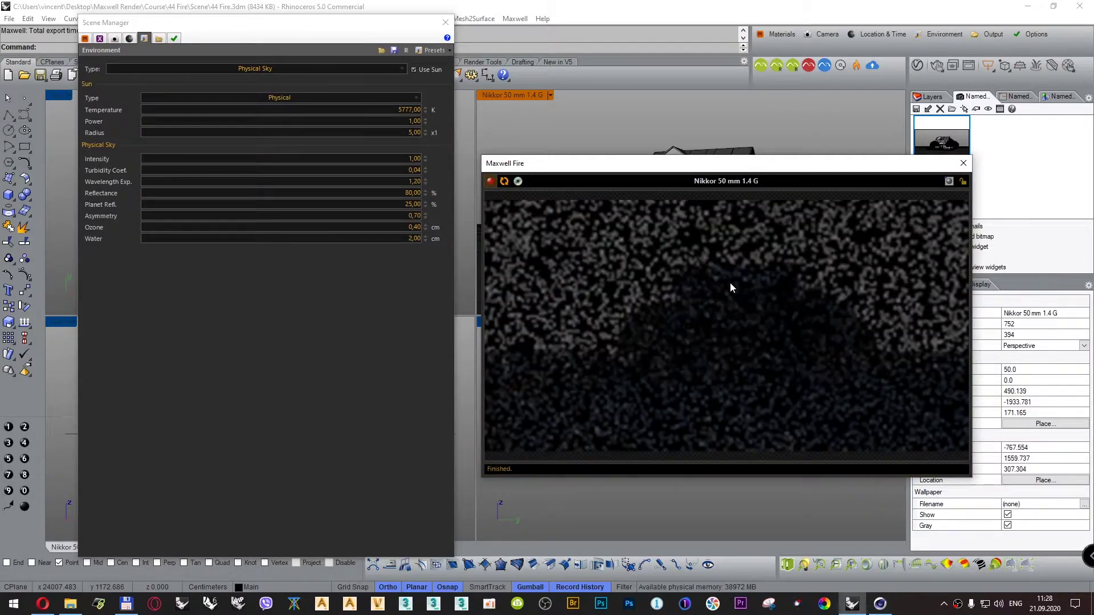
Raise the Fire preview's SL in stages from 2 up to 10, re-rendering at each stage and keeping Quality at 1.
right_click(828, 258)
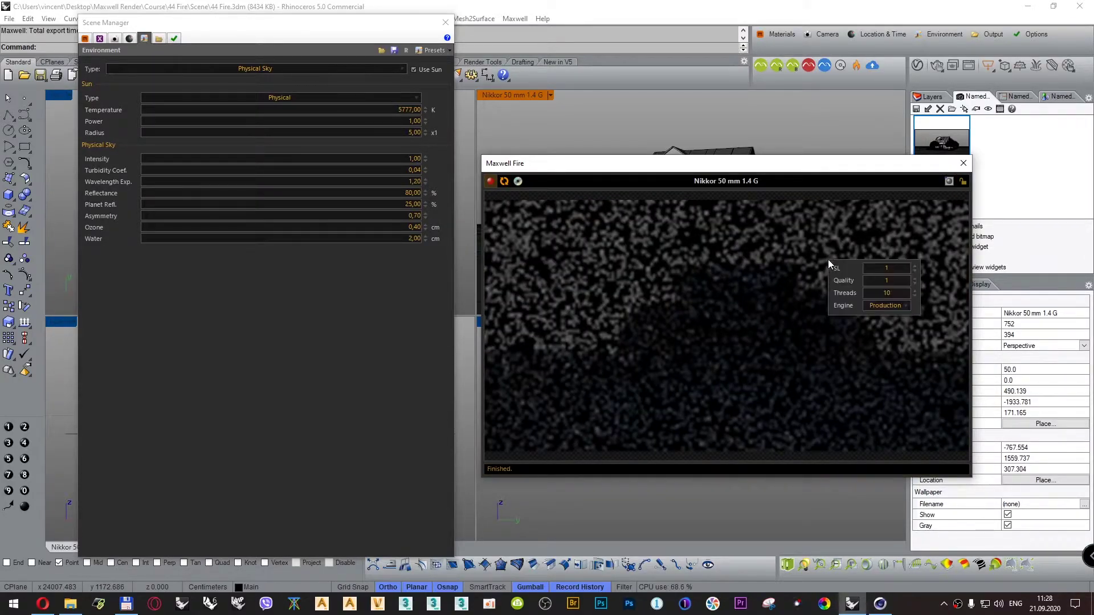
click(914, 265)
click(886, 280)
key(Return)
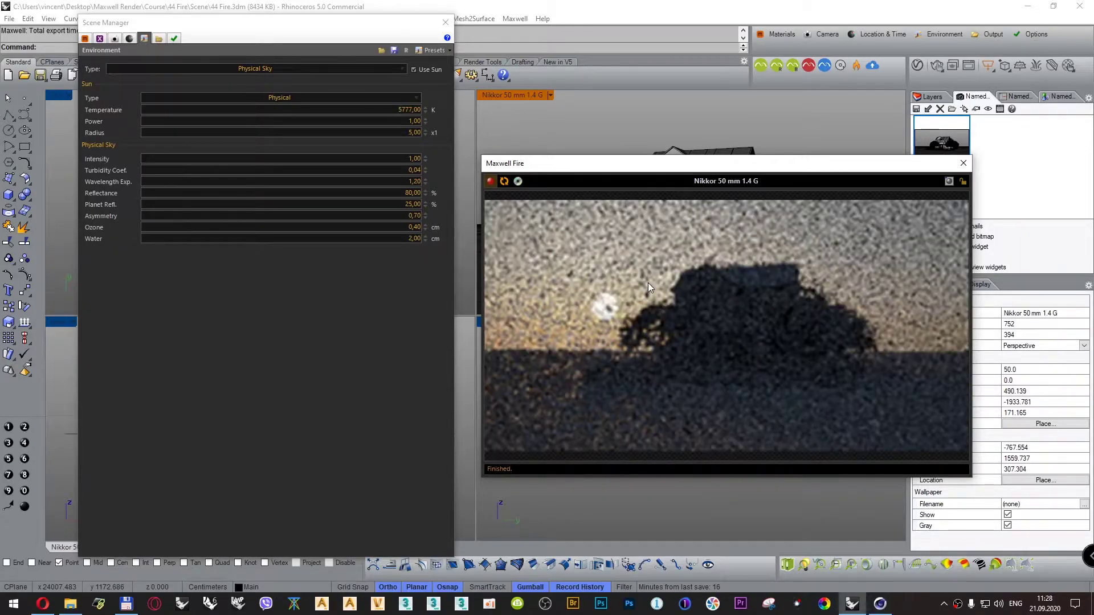
mouse_move(835, 289)
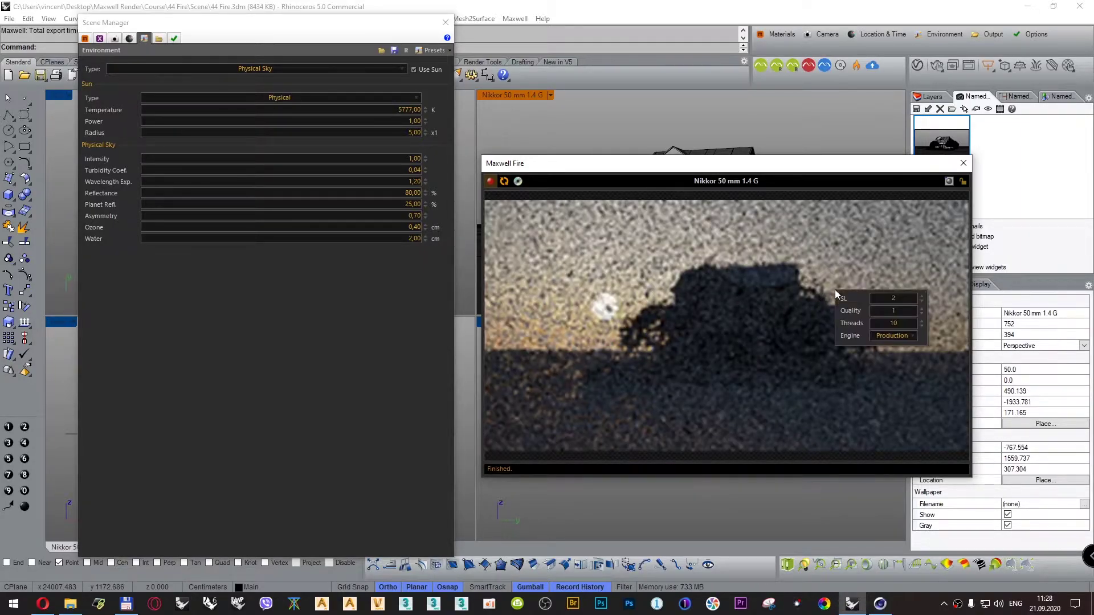
click(922, 296)
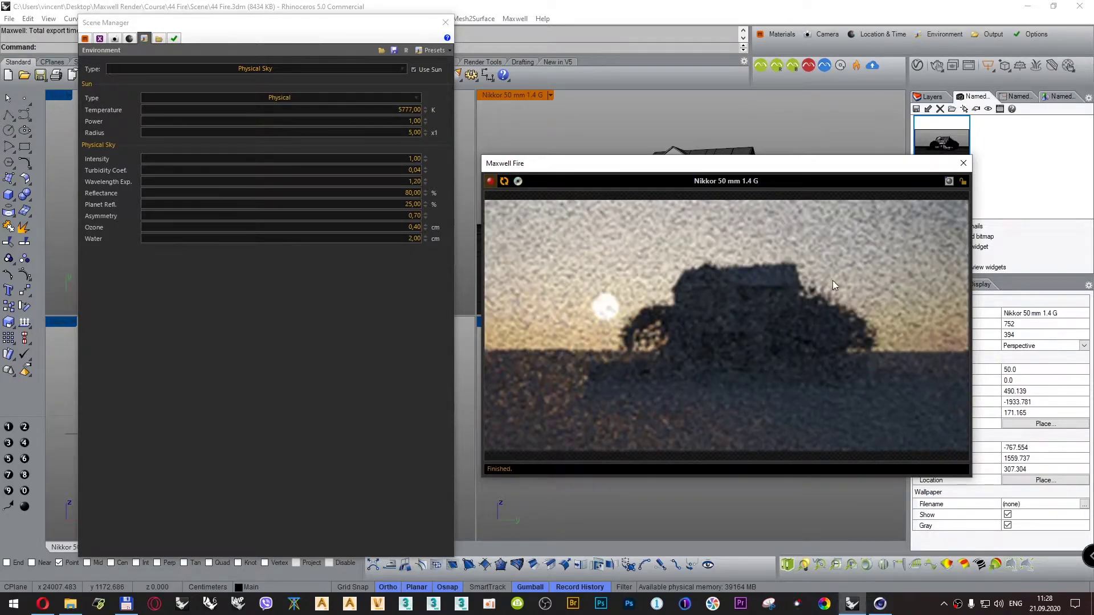
mouse_move(838, 279)
click(924, 287)
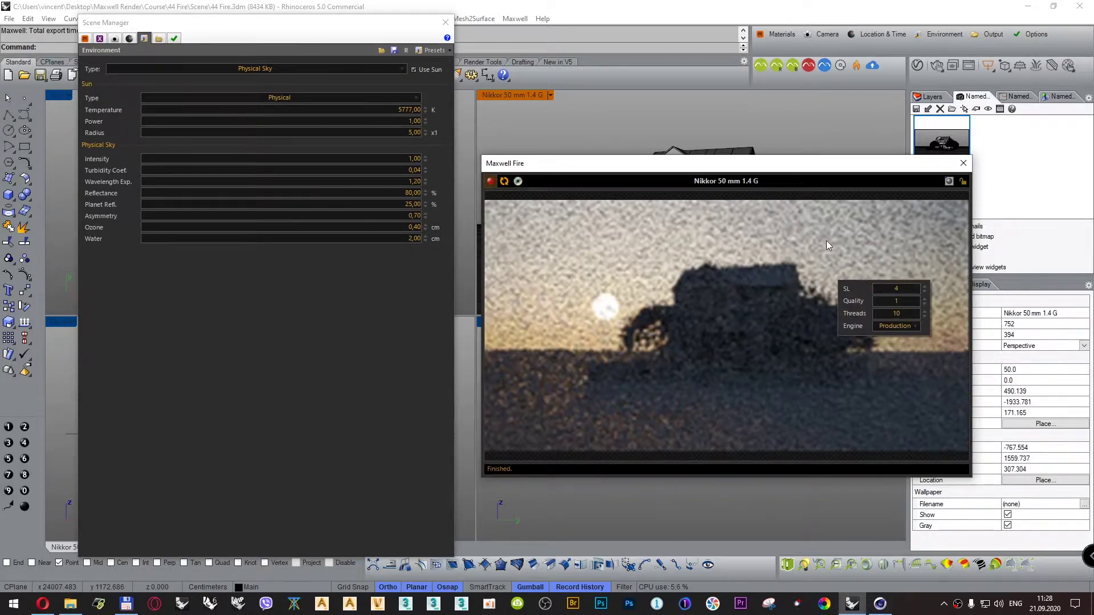
mouse_move(869, 279)
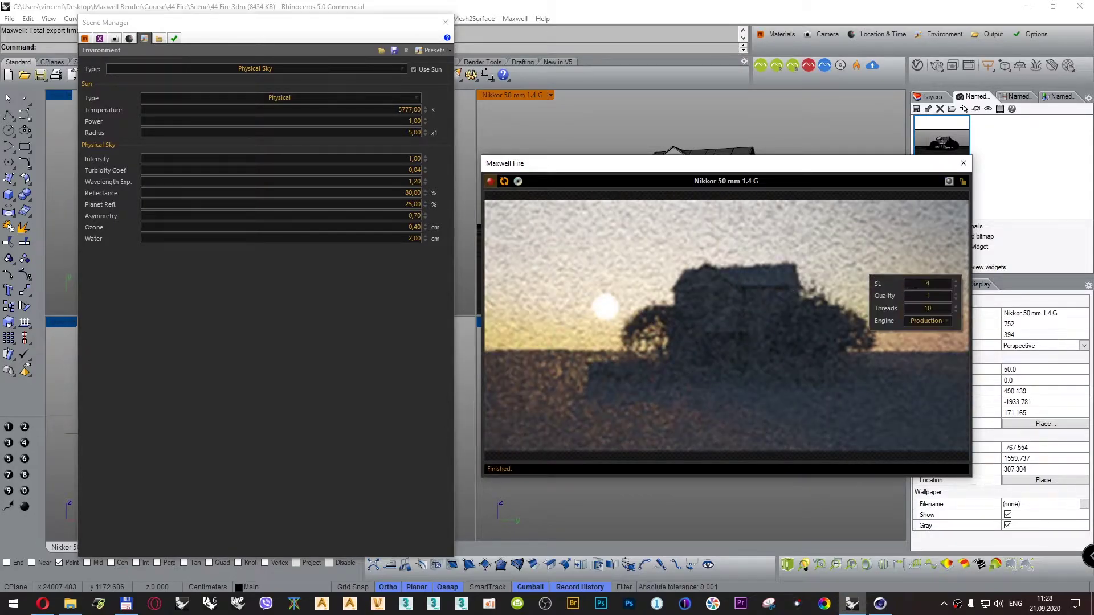
click(956, 281)
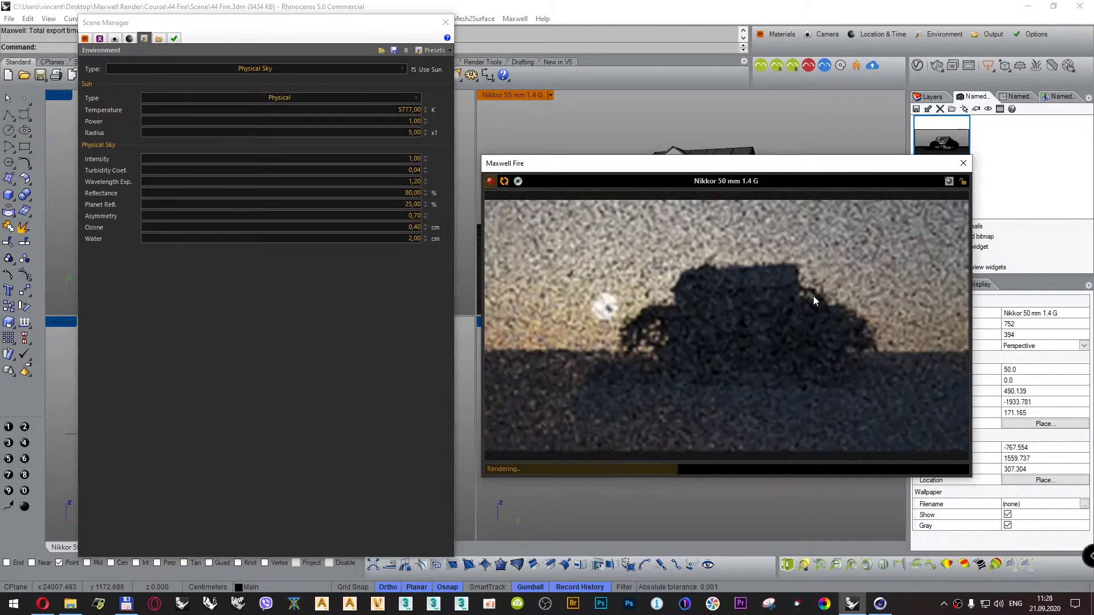
mouse_move(853, 274)
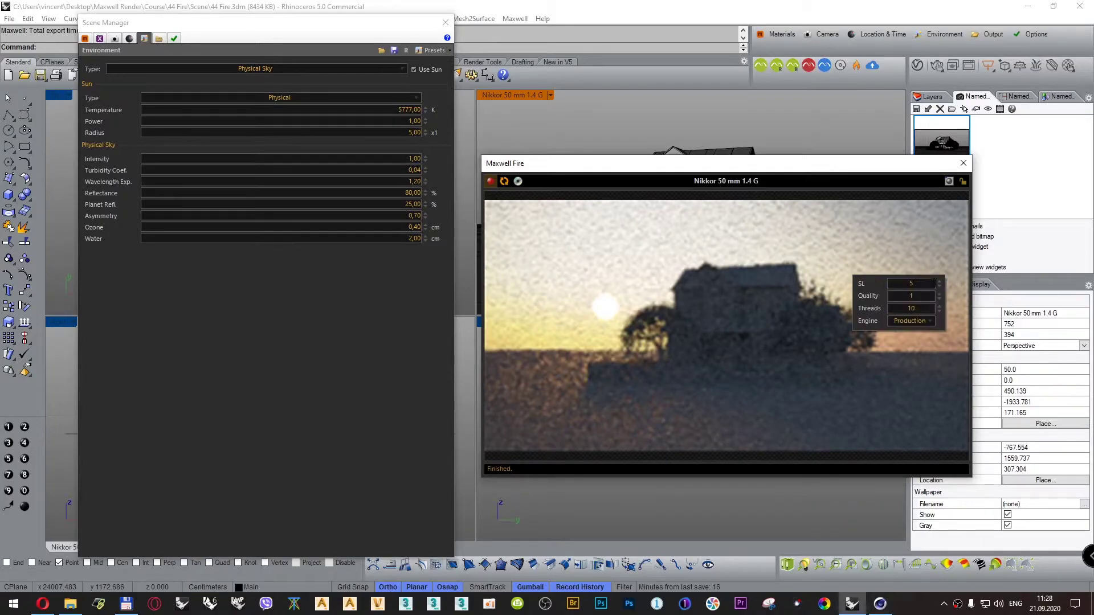
click(939, 281)
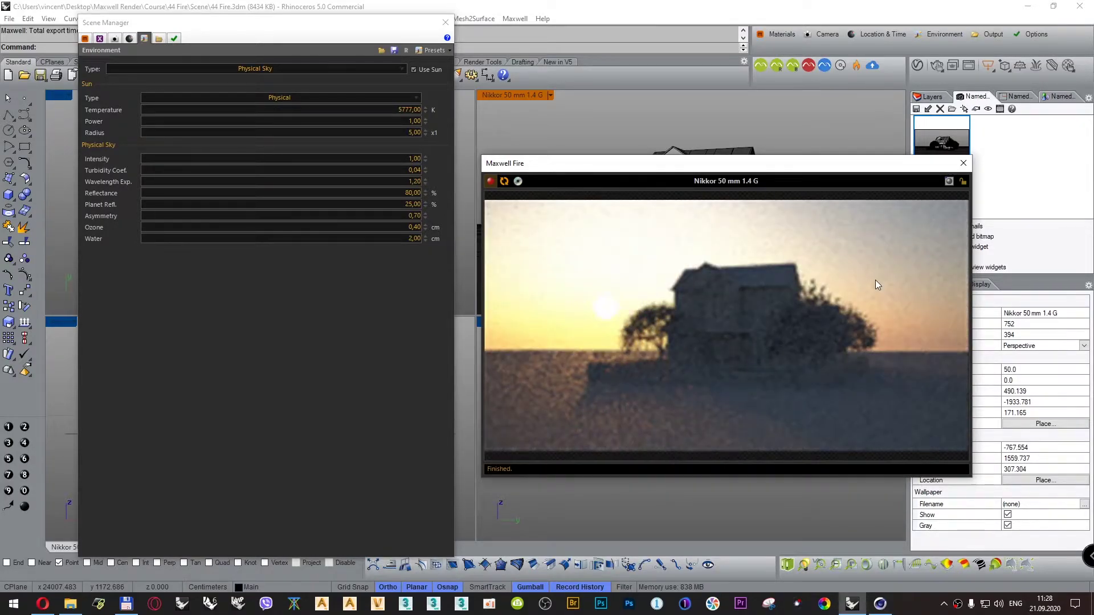
mouse_move(897, 282)
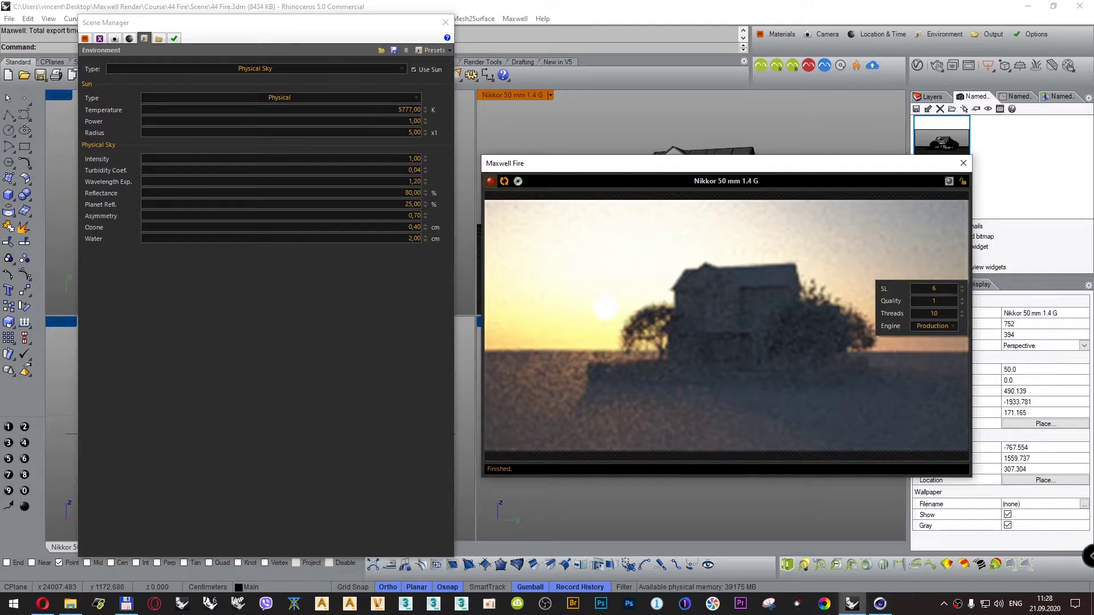
click(961, 286)
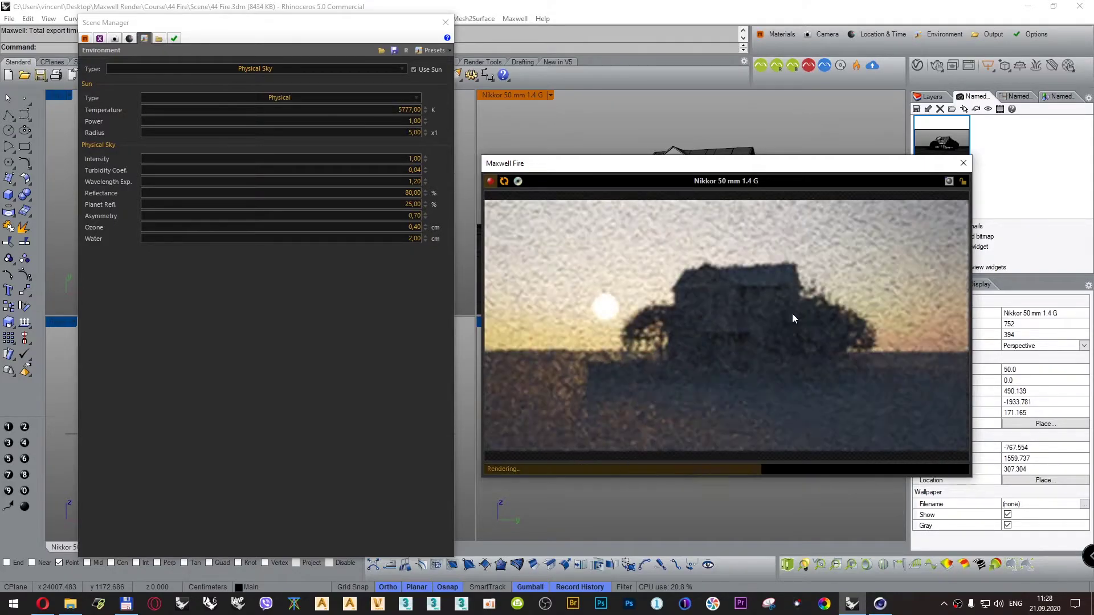
mouse_move(851, 272)
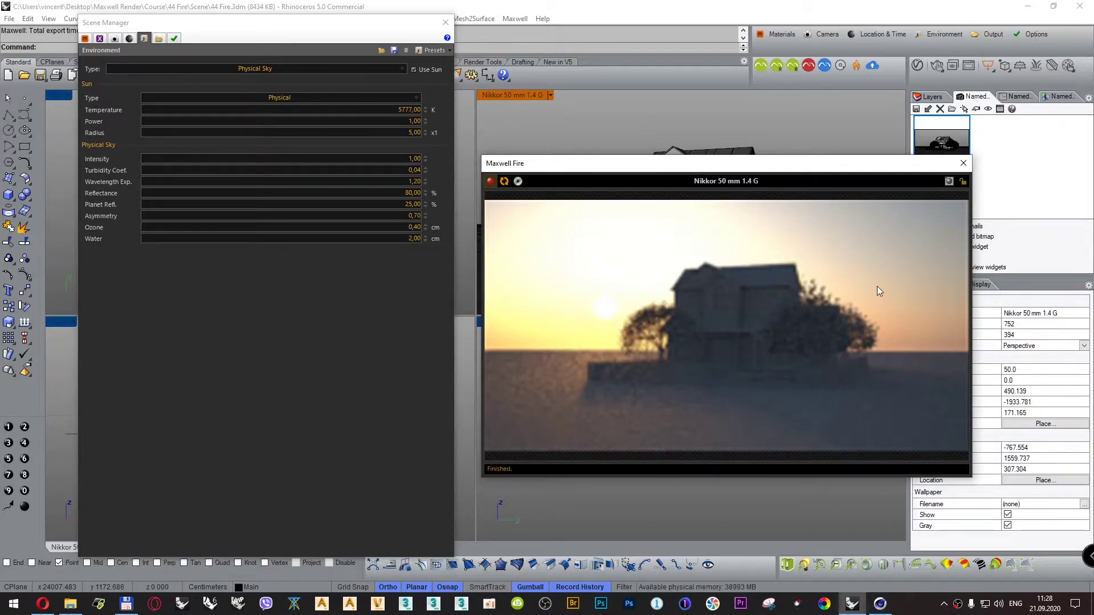
mouse_move(876, 286)
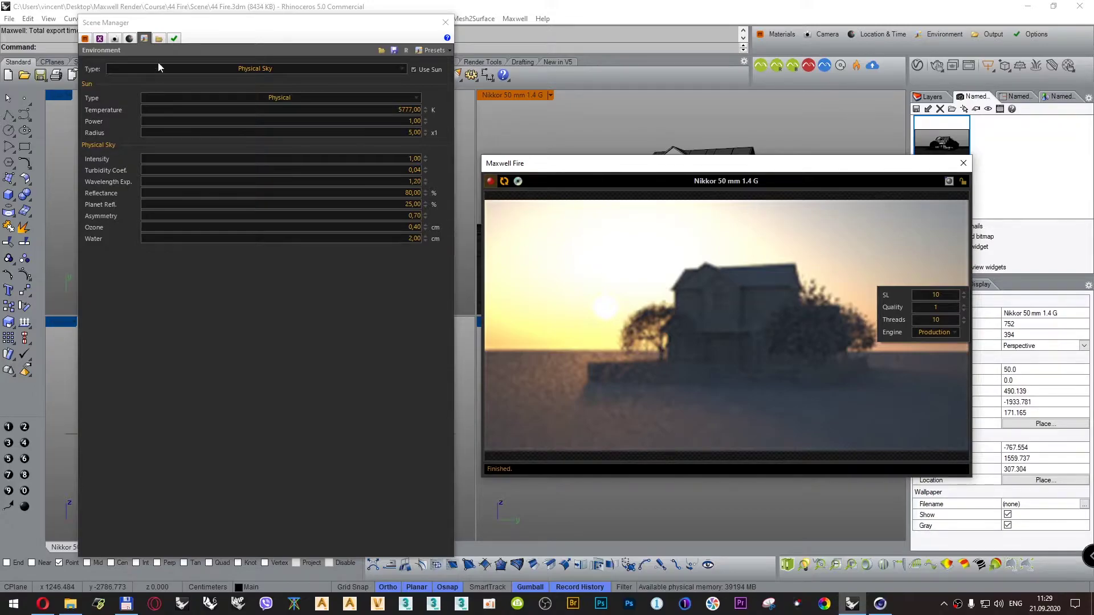
Show the output resolution settings of the camera in the Scene Manager.
click(115, 39)
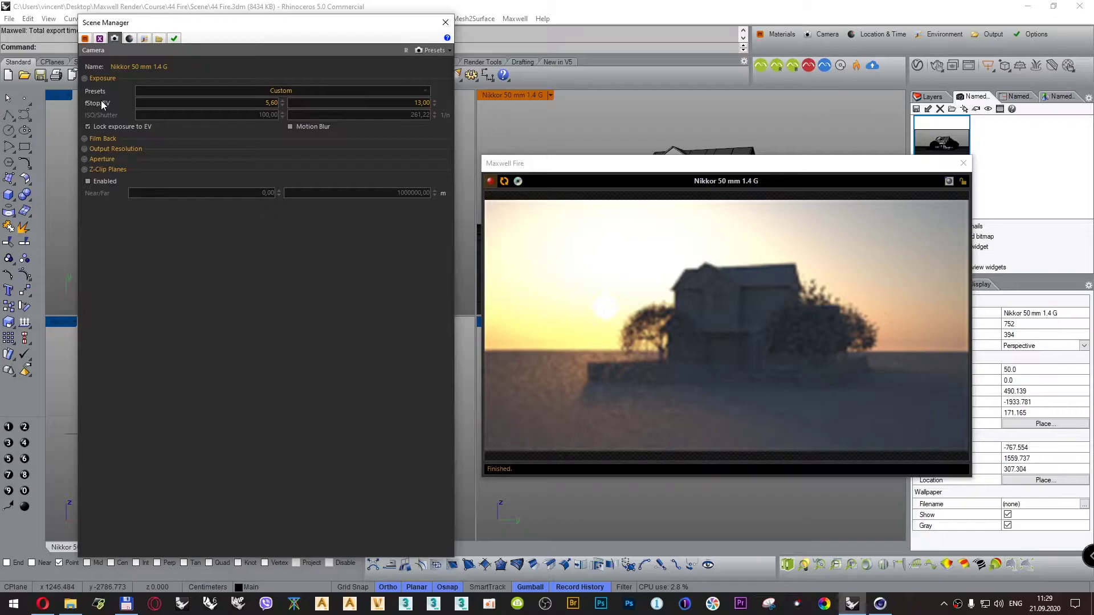
click(104, 150)
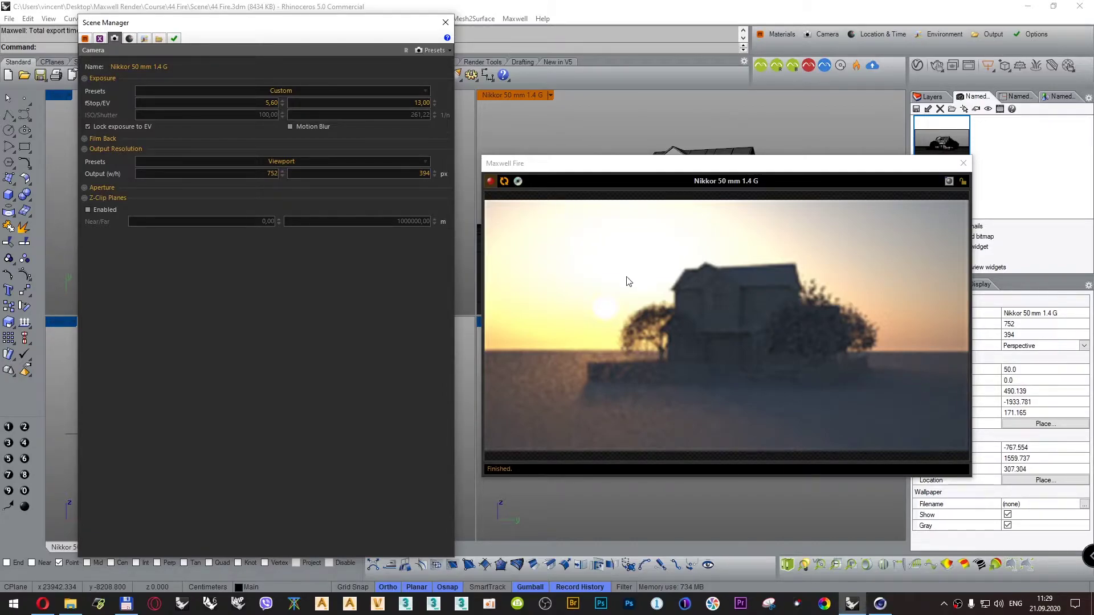
Raise the Fire preview's Quality in stages from 2 through 4 and 5 up to 7, keeping SL at 10.
right_click(729, 295)
click(785, 312)
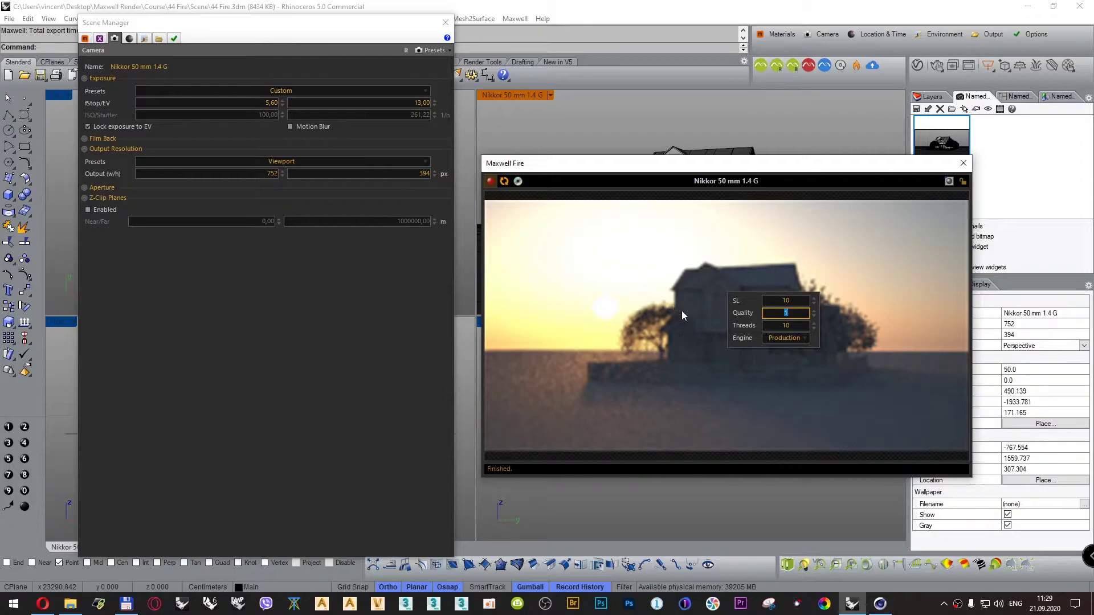
click(813, 311)
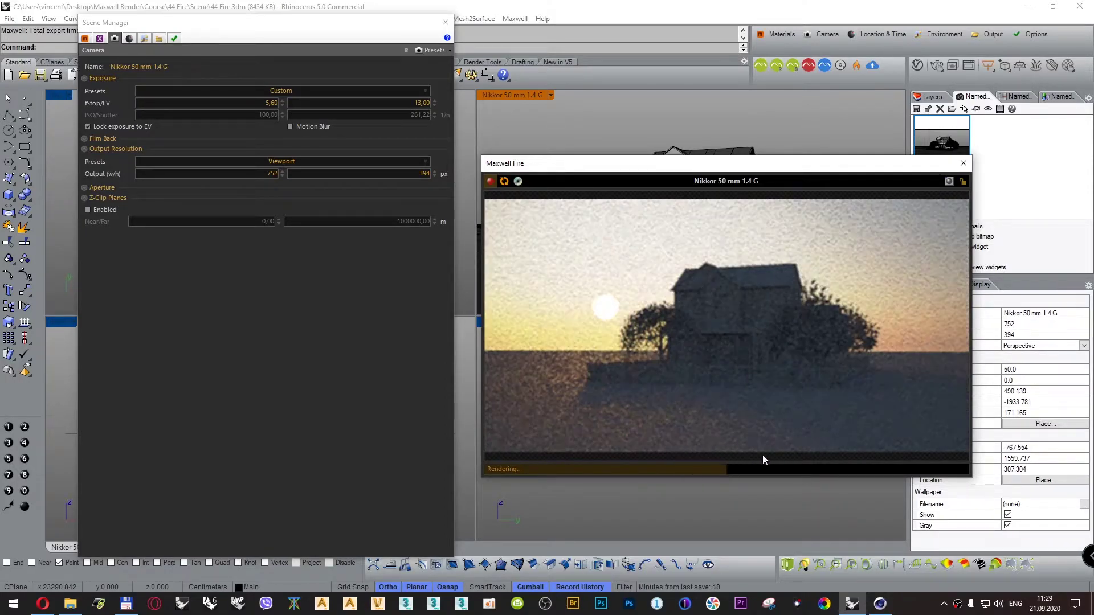
mouse_move(821, 296)
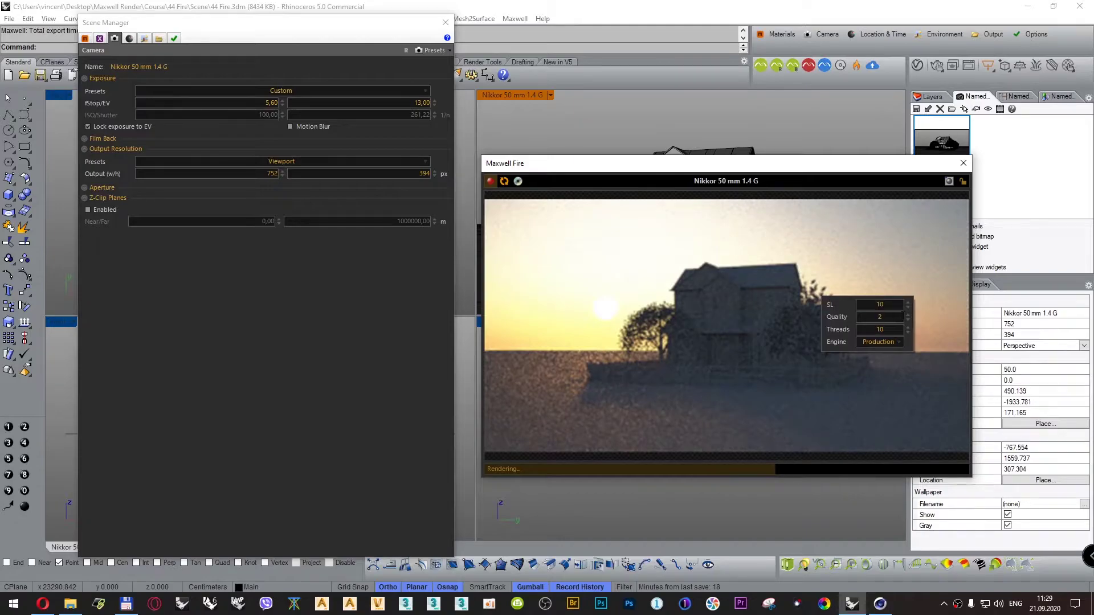
click(908, 315)
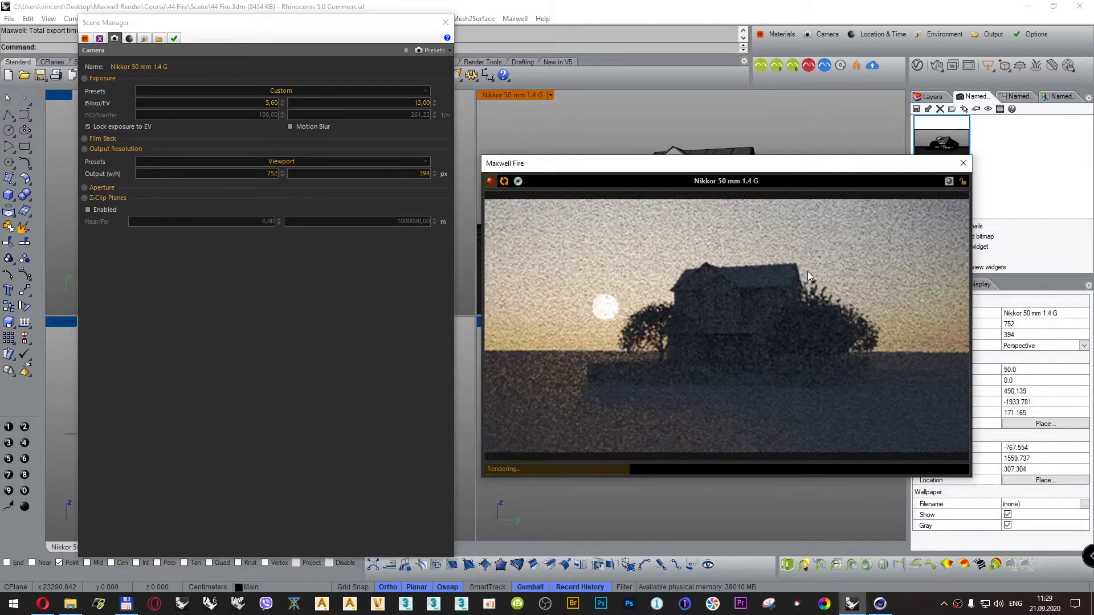
mouse_move(809, 271)
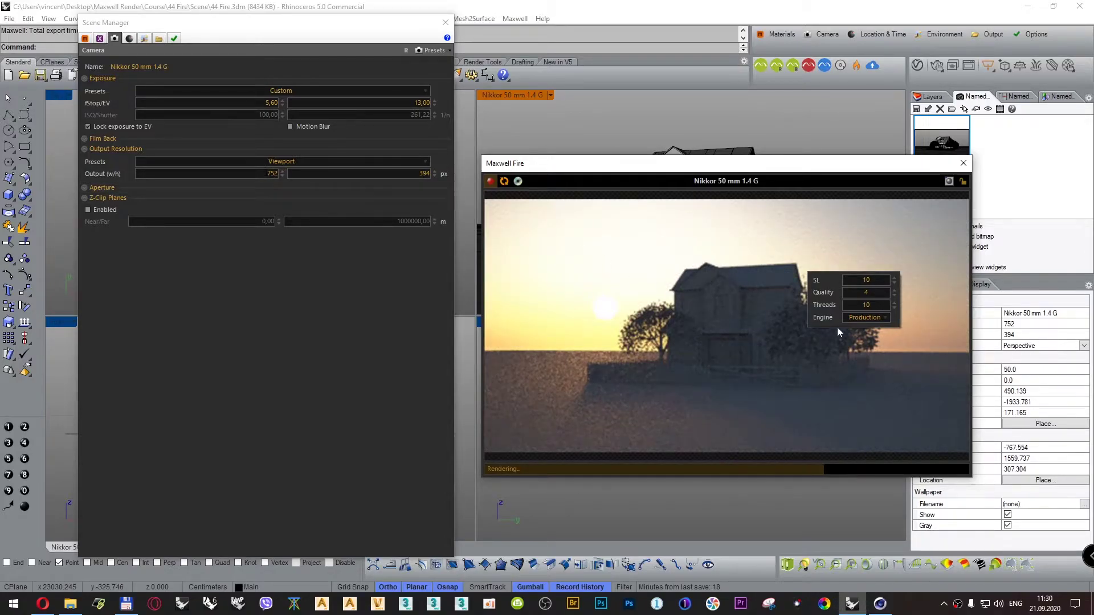
double_click(873, 290)
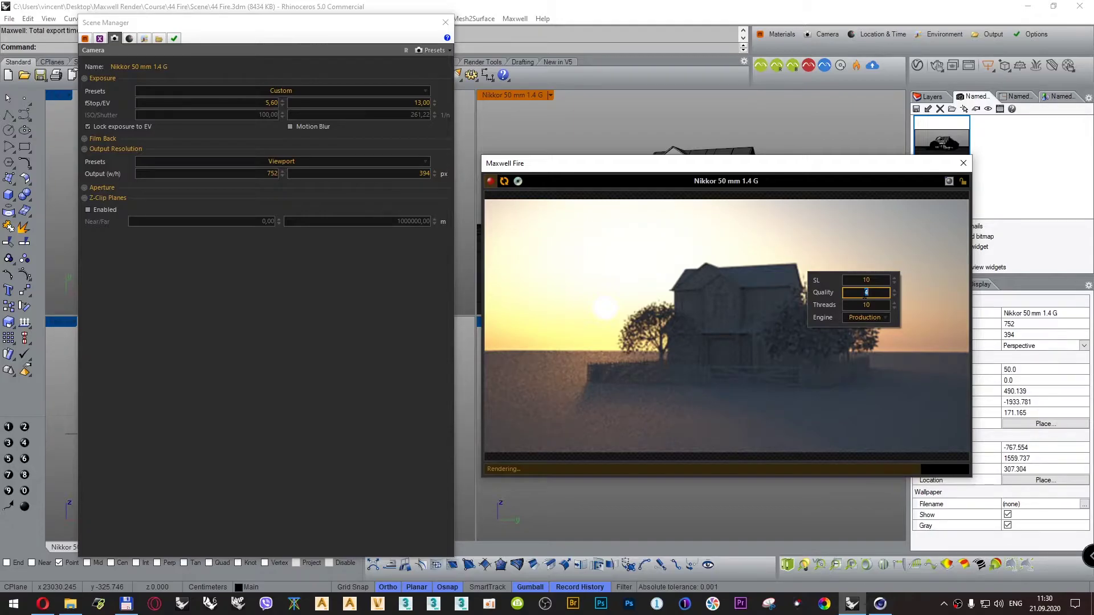
text(5)
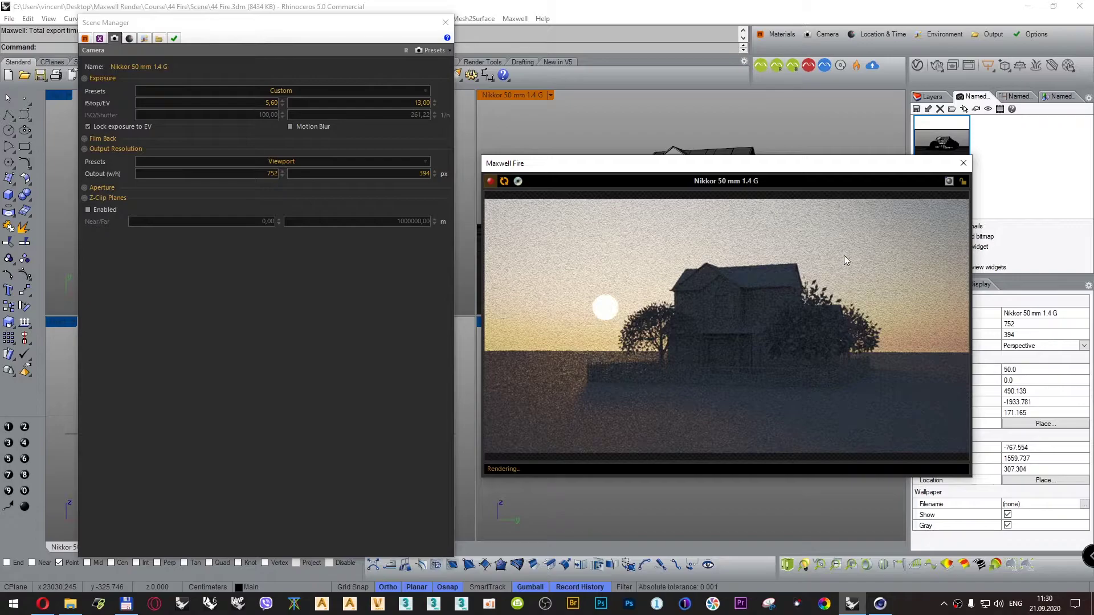
double_click(893, 288)
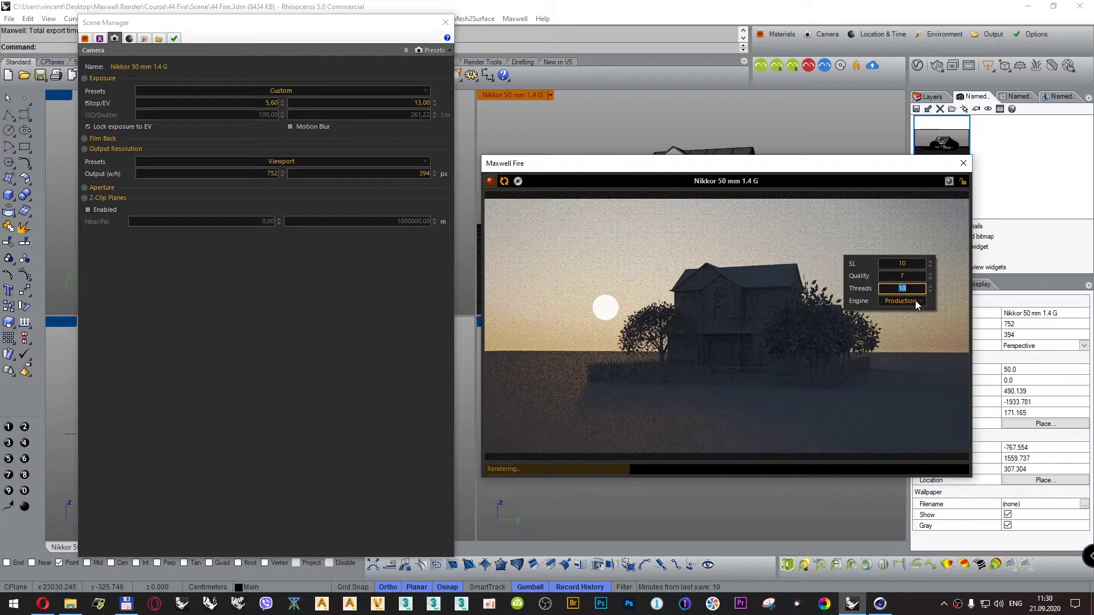
Check the Fire preview's thread count and the available Draft, GPU and Production engines.
click(898, 289)
click(895, 299)
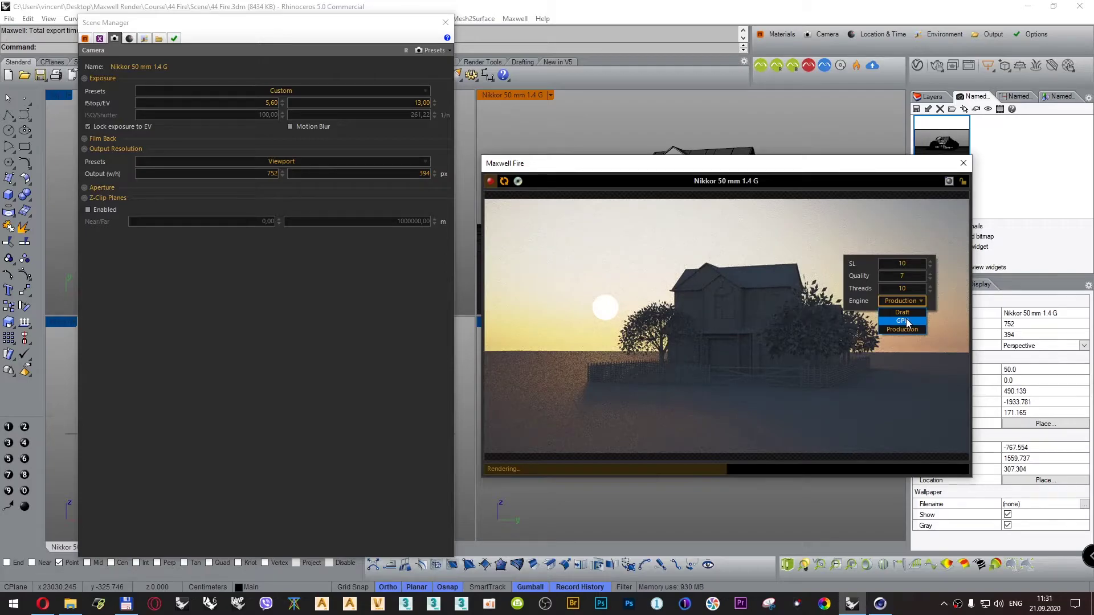
click(906, 322)
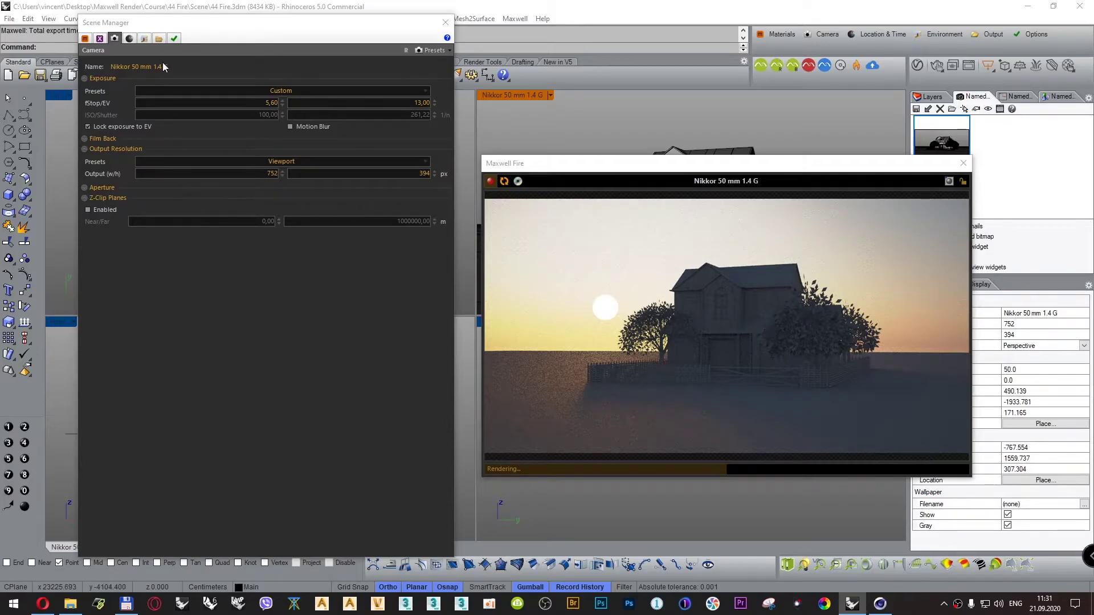
Review the Scene Manager's output settings, including the auto file-naming, engine and Maxwell FIRE sections.
click(156, 39)
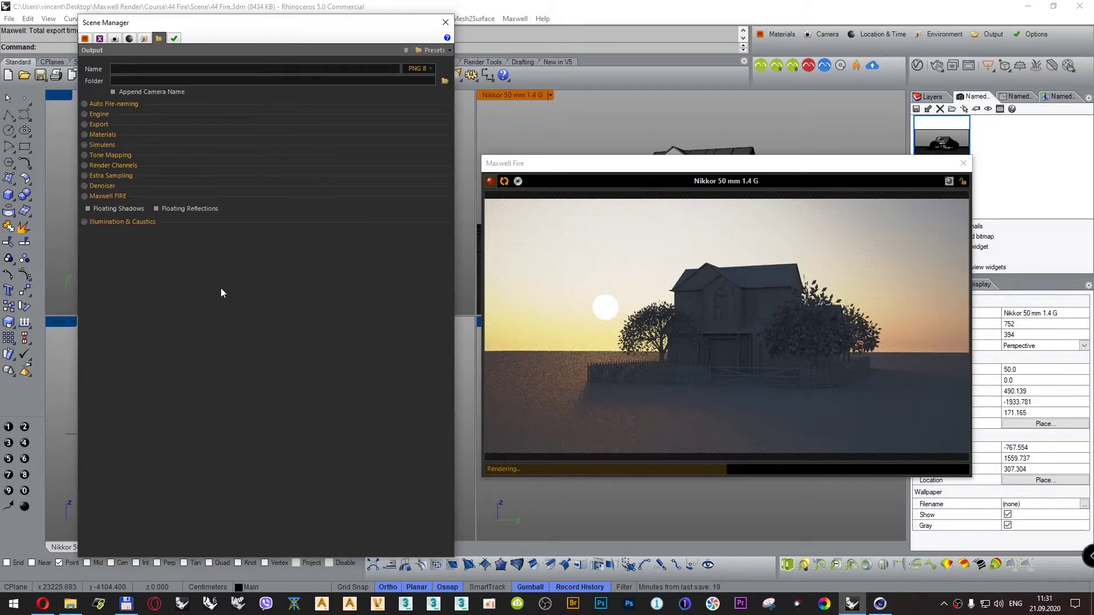
click(99, 103)
click(98, 103)
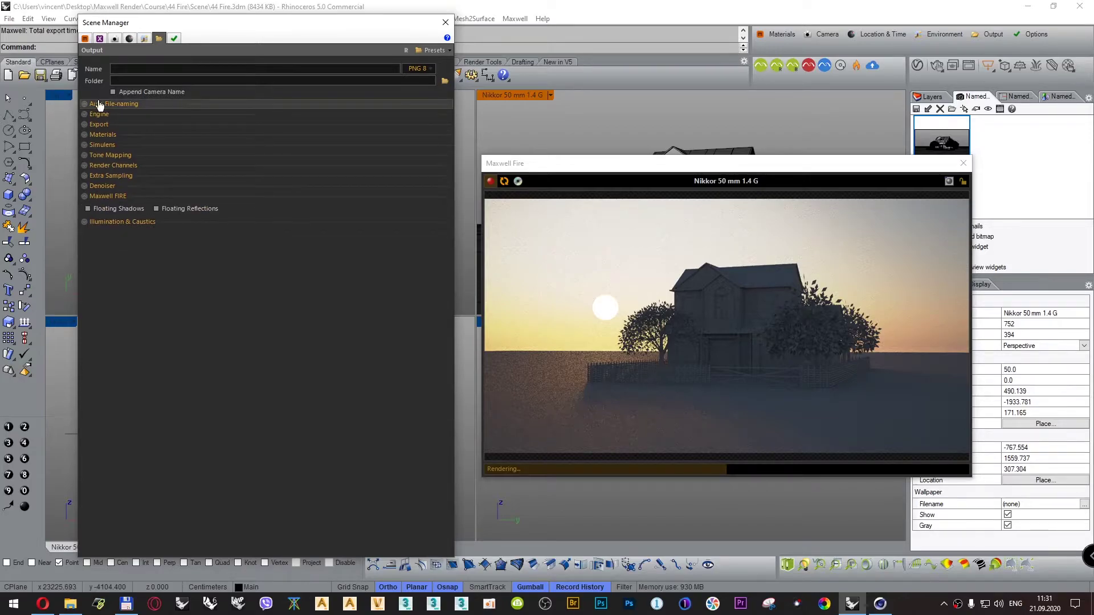
click(100, 114)
click(101, 114)
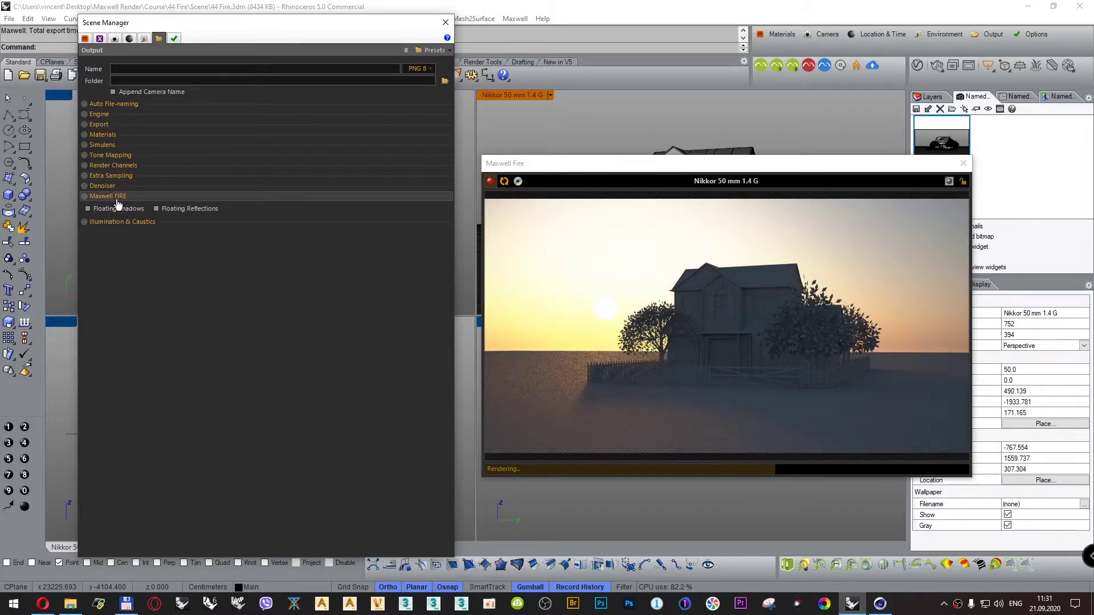
Turn off the Ground layer and re-render the Fire preview without the ground.
click(491, 183)
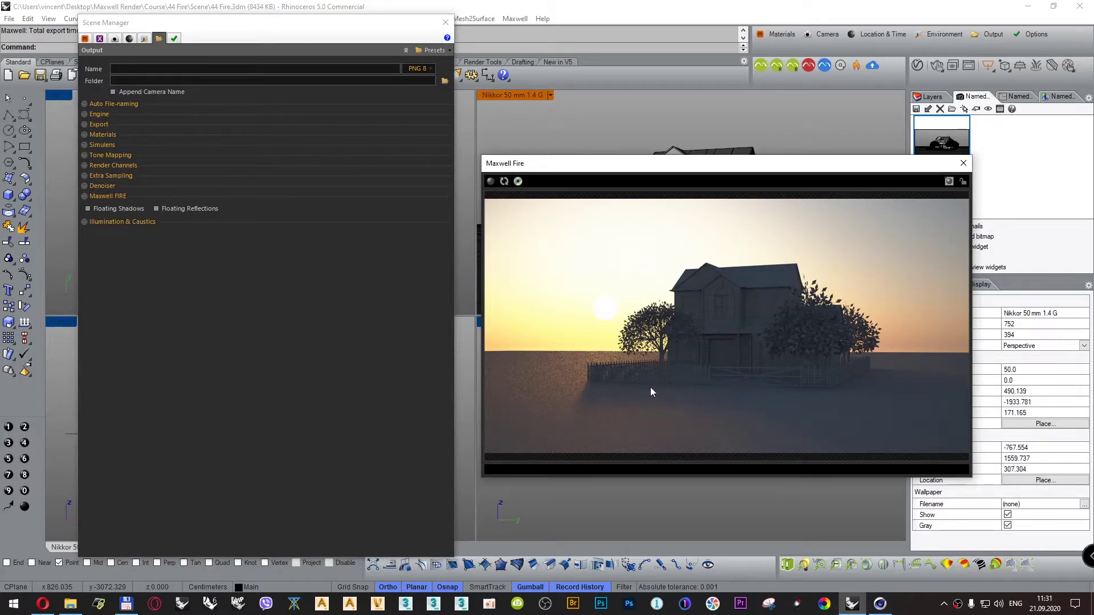
click(797, 132)
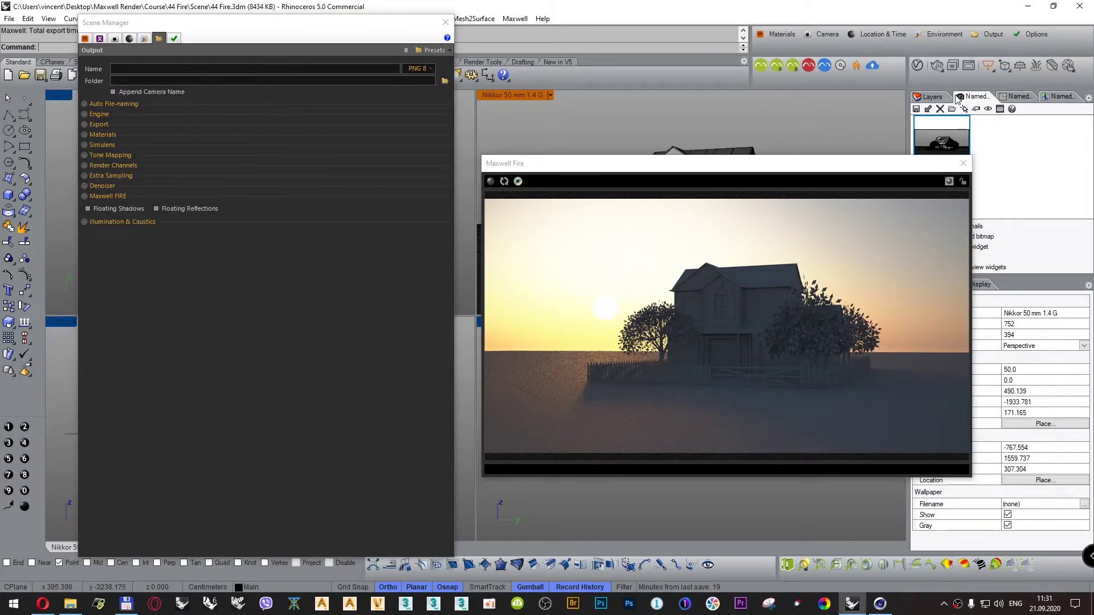
click(928, 96)
drag(901, 164, 888, 200)
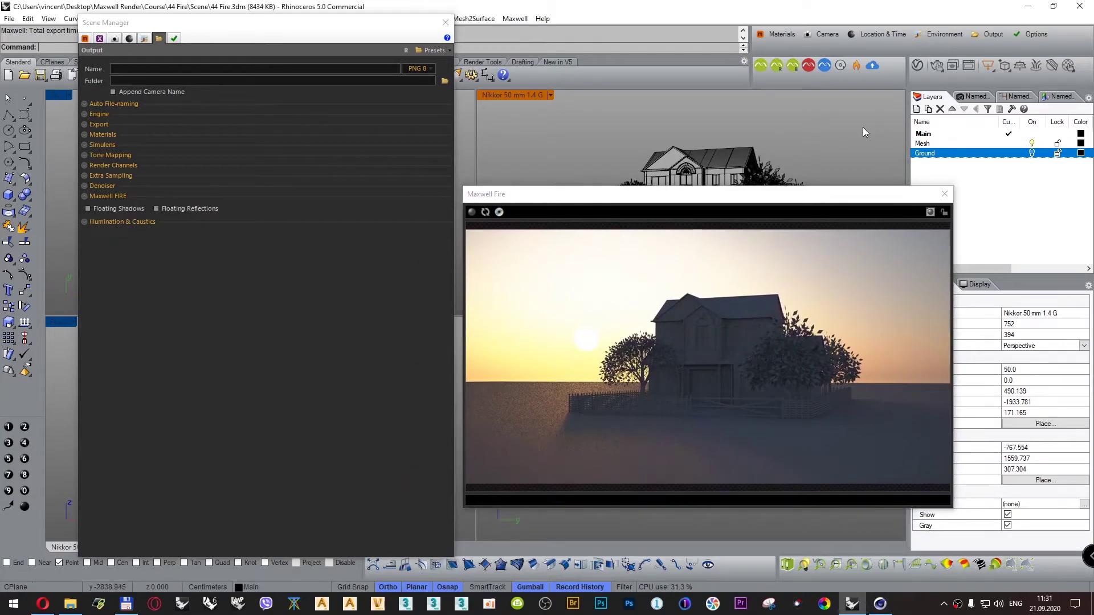
click(473, 212)
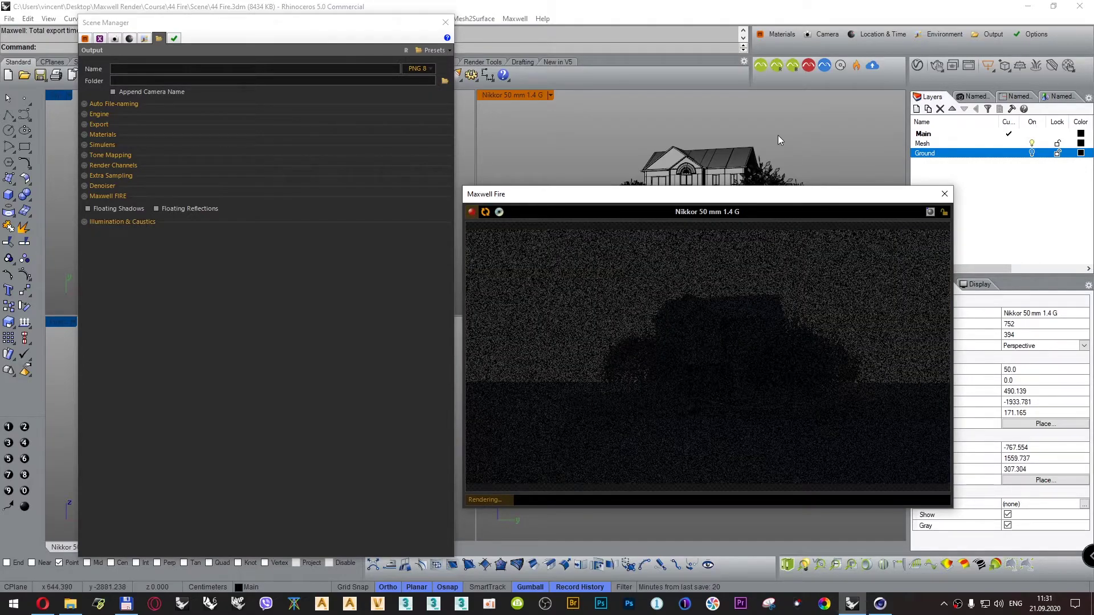
click(486, 213)
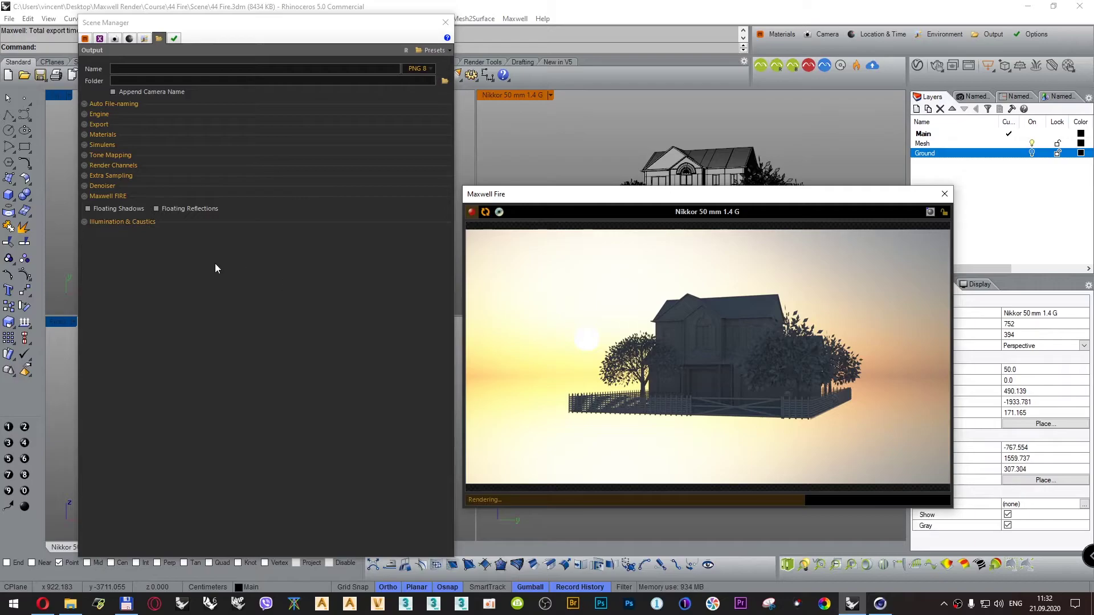
Enable Floating Shadows and Floating Reflections for Maxwell FIRE, and stop the preview after it re-renders.
click(104, 209)
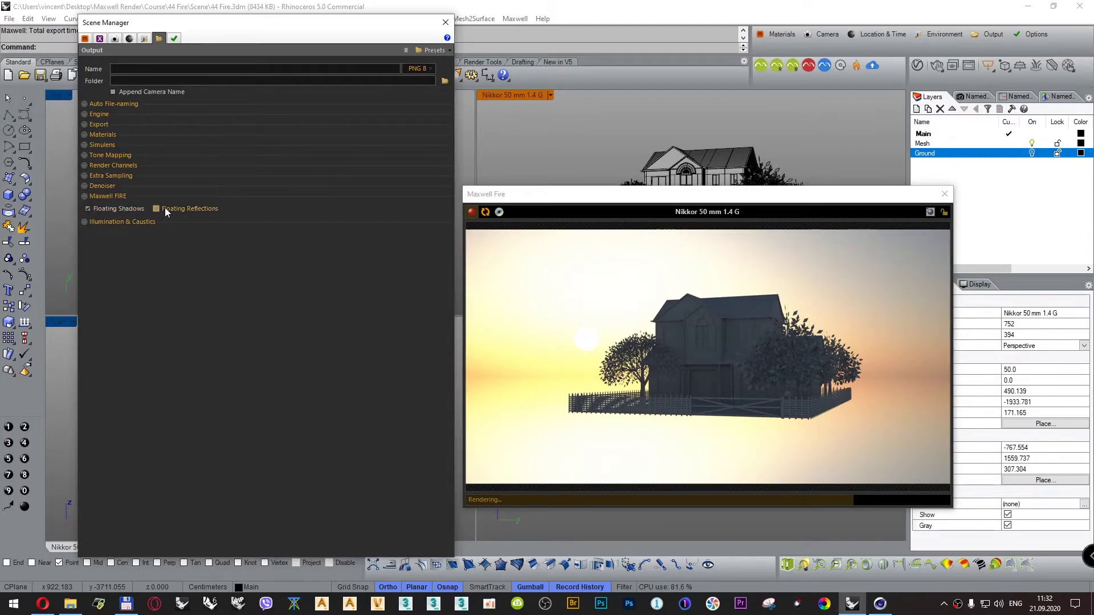
click(165, 209)
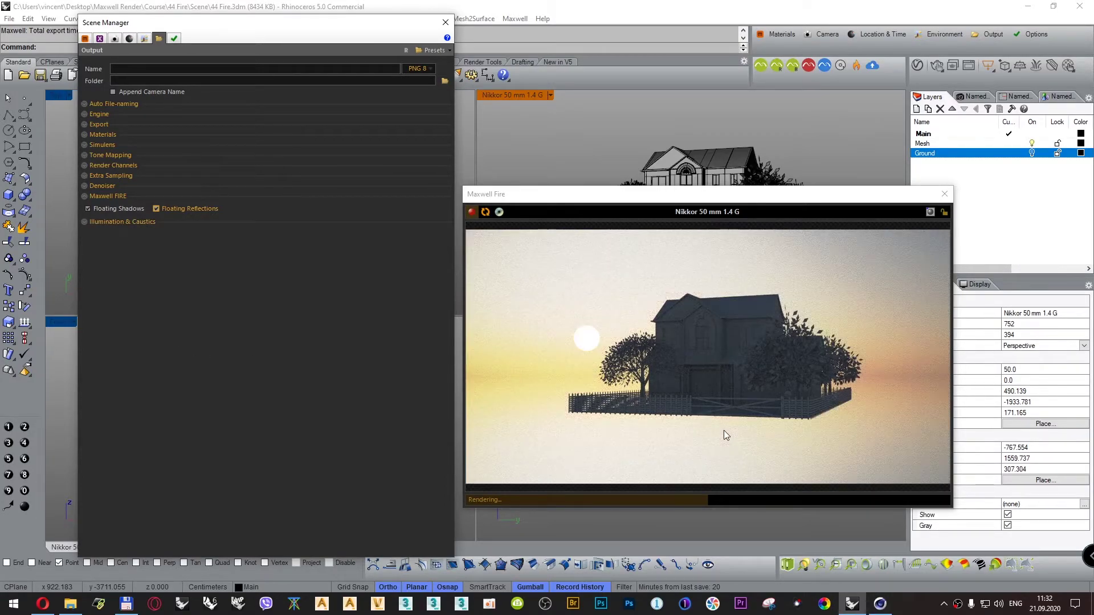
click(470, 212)
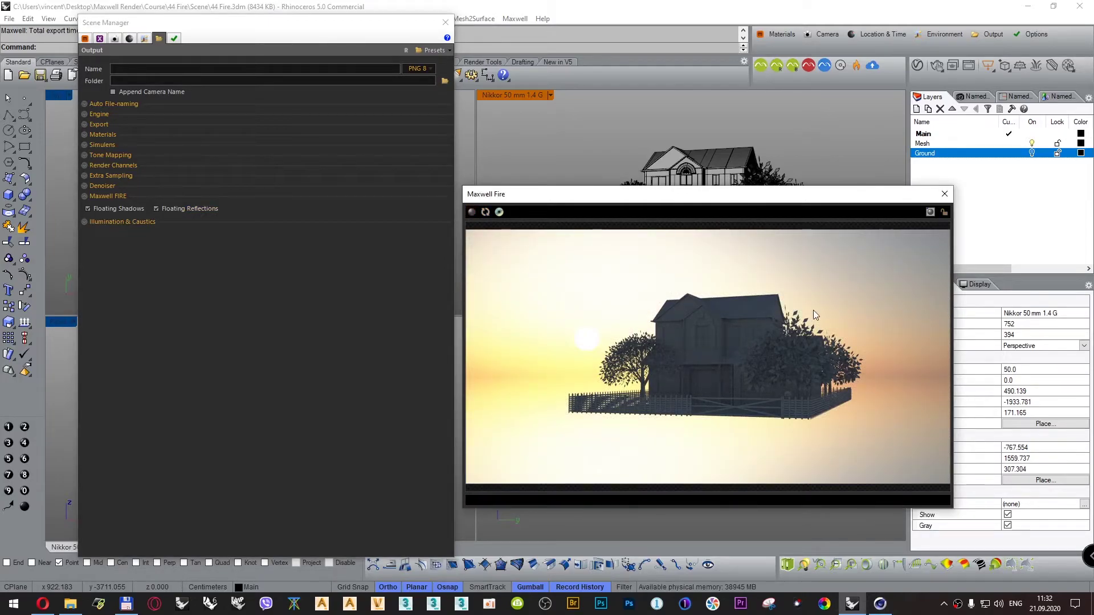
Switch to Cinema 4D and start Maxwell Fire from the Maxwell Scene object's engine settings.
click(881, 605)
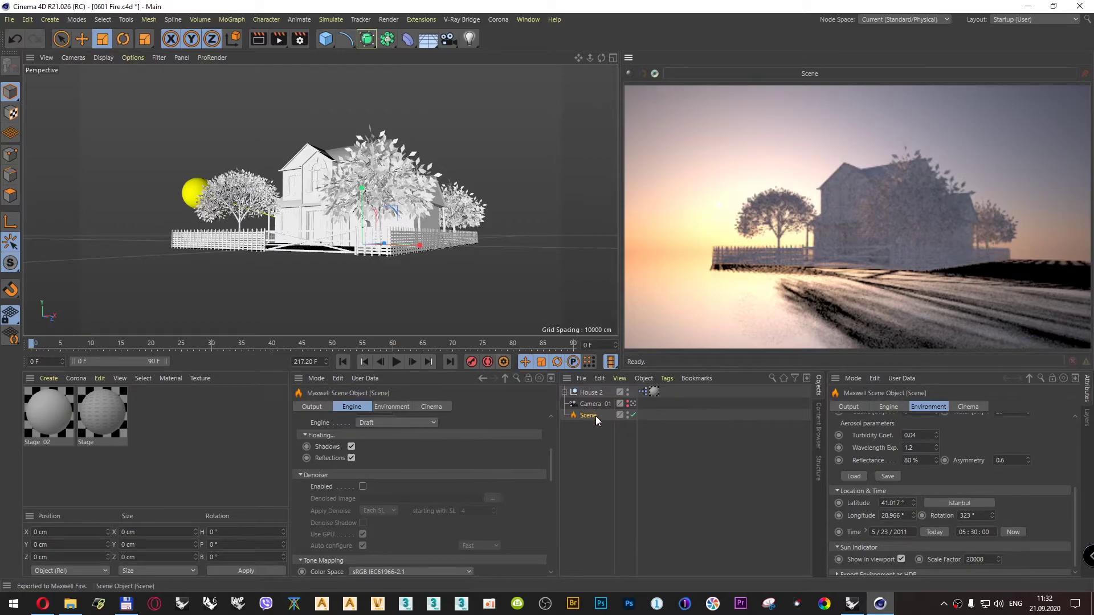
scroll(512, 425, up, 5)
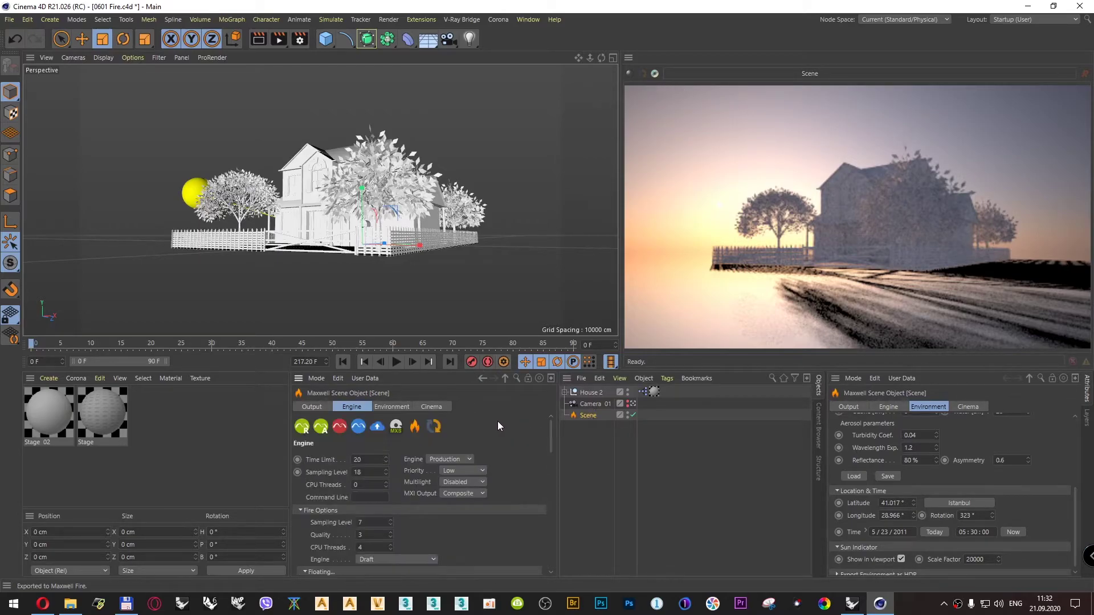
click(416, 426)
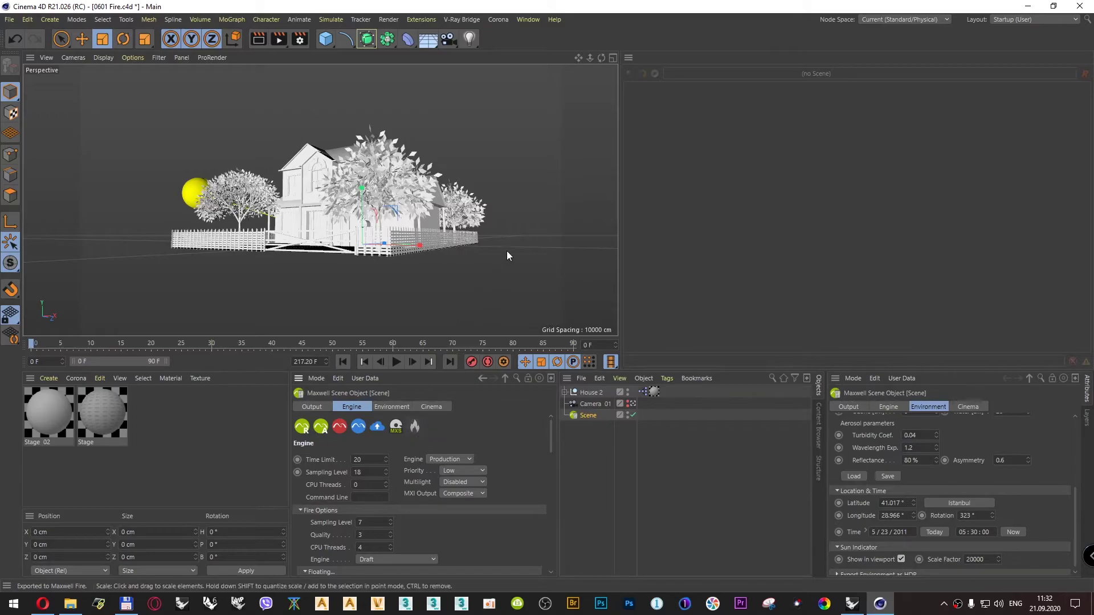
click(414, 427)
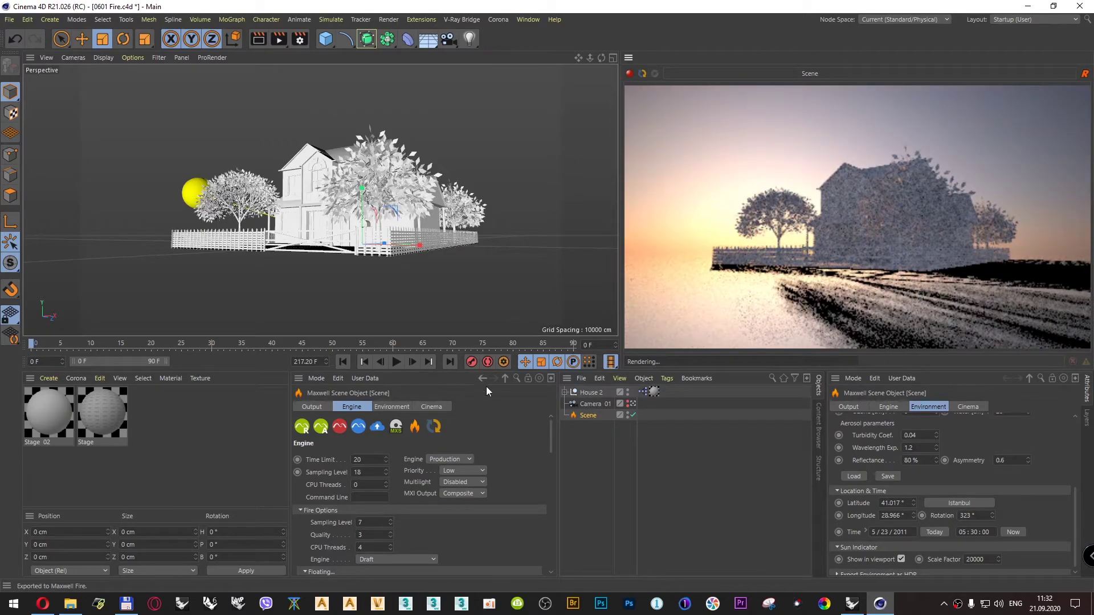
Disable the floating Shadows and Reflections in the Fire options and refresh the preview.
scroll(521, 462, down, 5)
scroll(521, 466, up, 3)
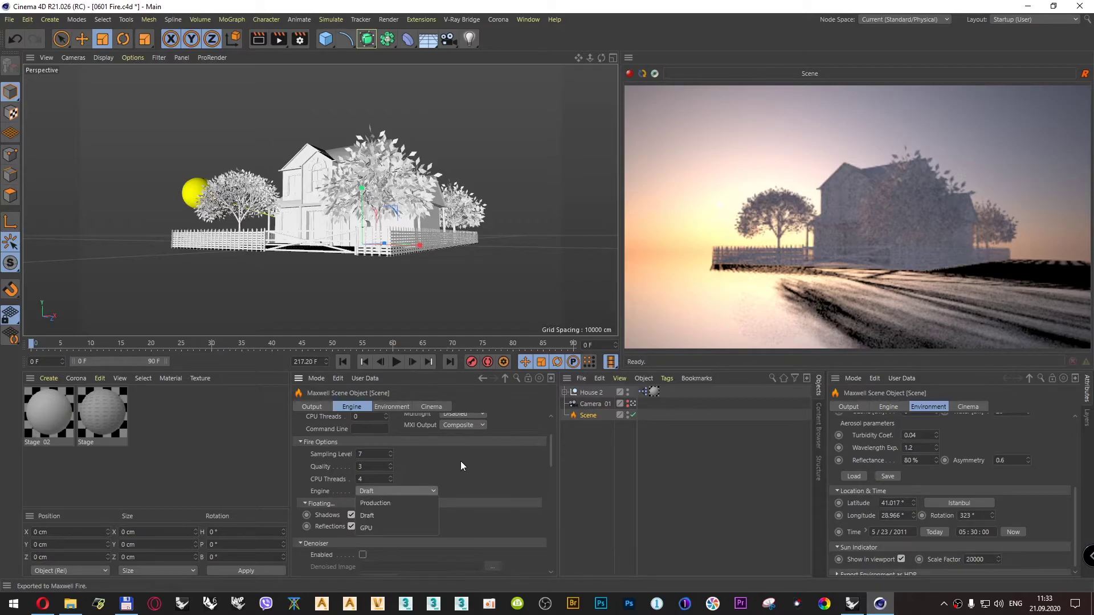
click(348, 514)
click(350, 524)
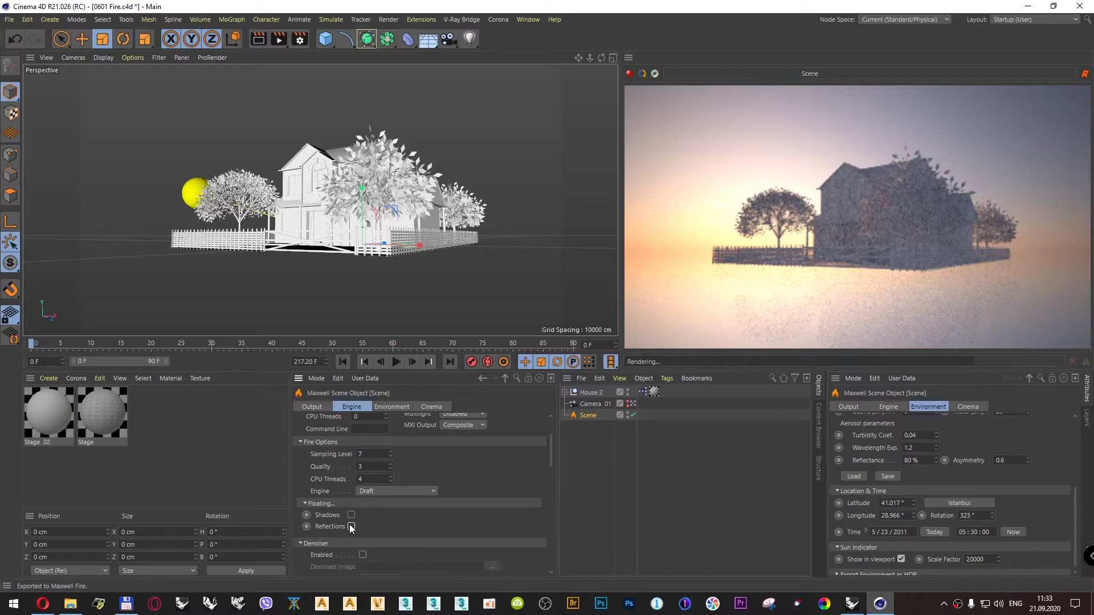
click(642, 73)
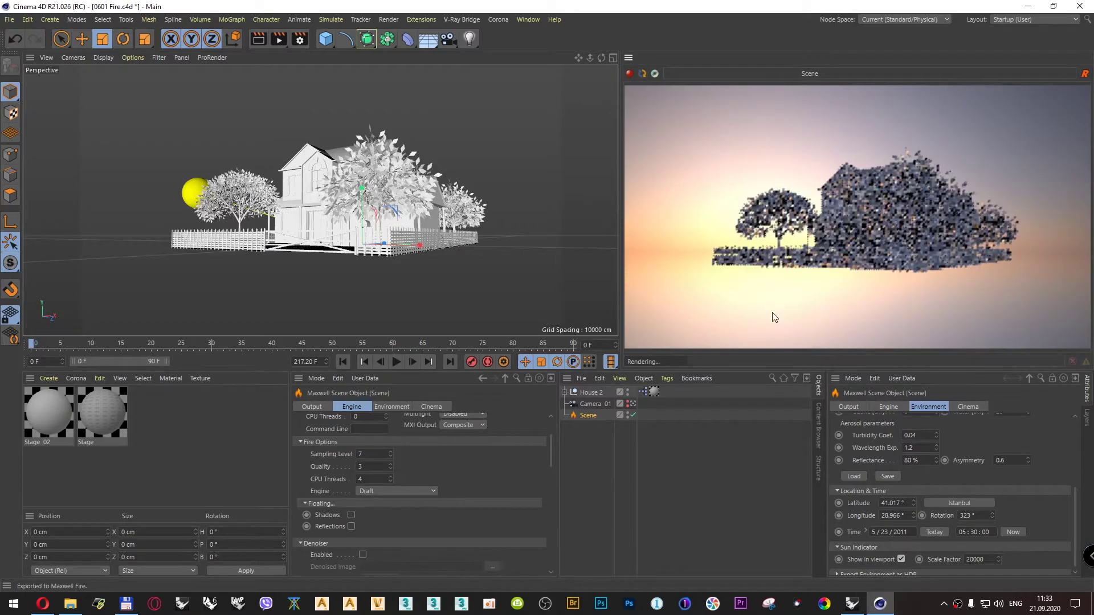
Re-enable the floating Shadows and Reflections, stop Fire and switch back to Rhino.
click(351, 514)
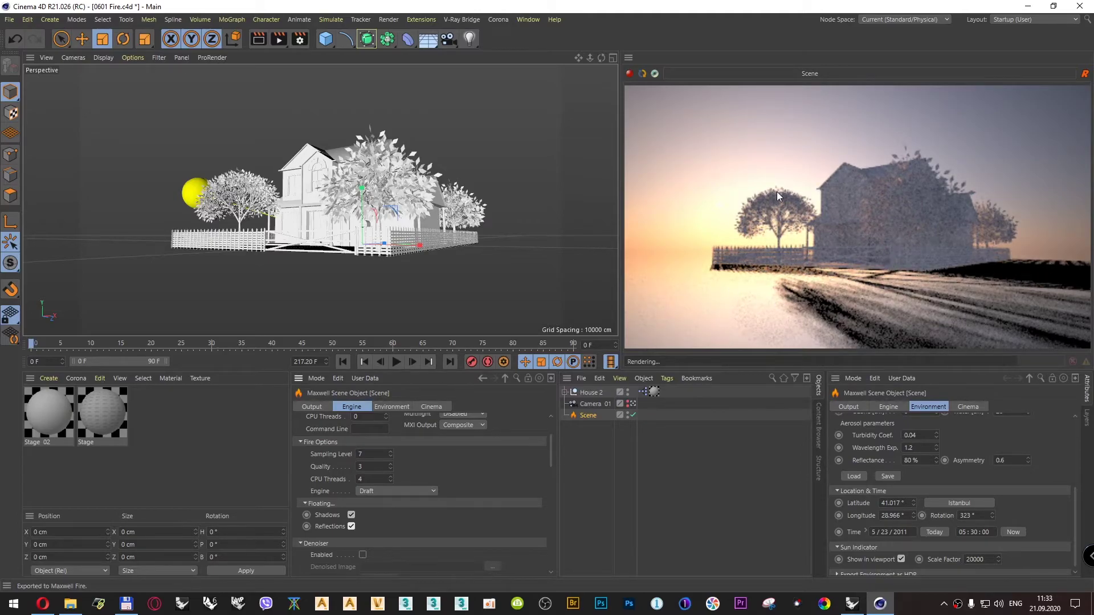
click(629, 74)
click(853, 603)
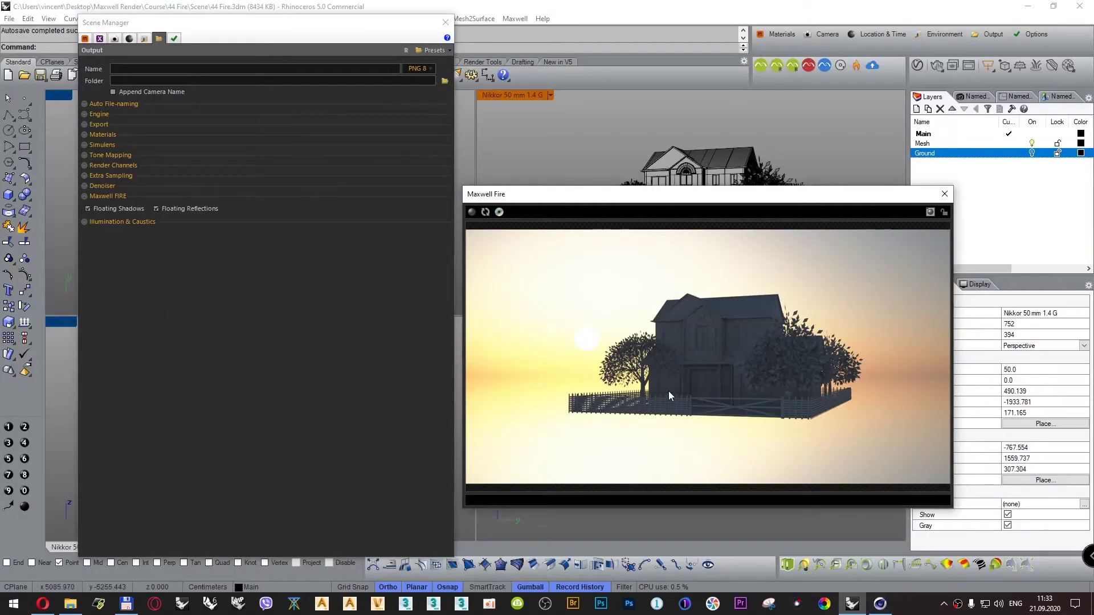
Restart the Fire preview and disable both Floating Reflections and Floating Shadows in the output settings.
click(472, 212)
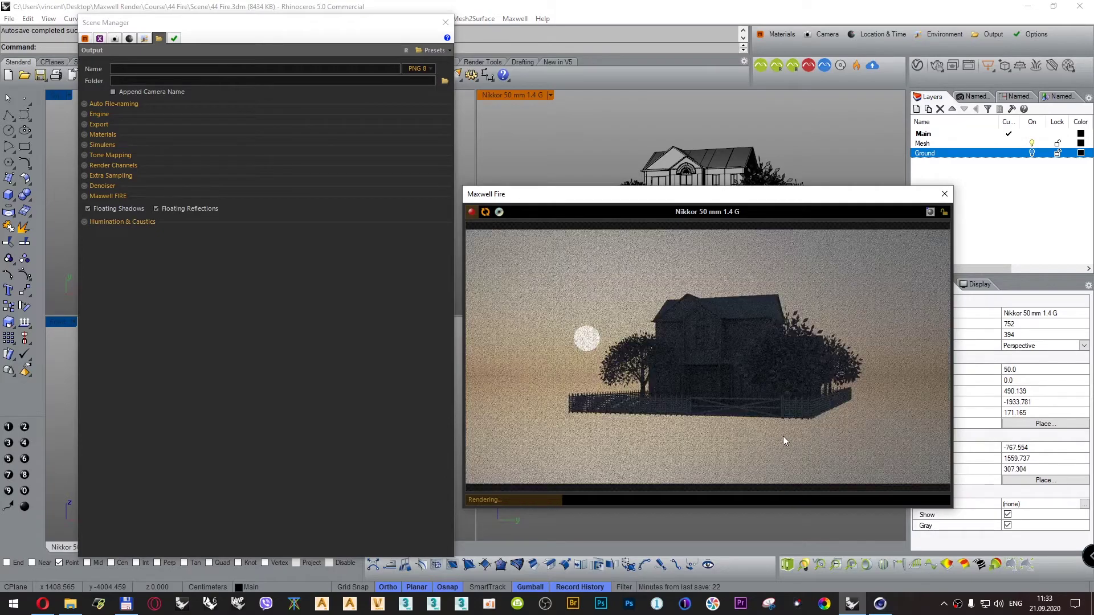
click(163, 209)
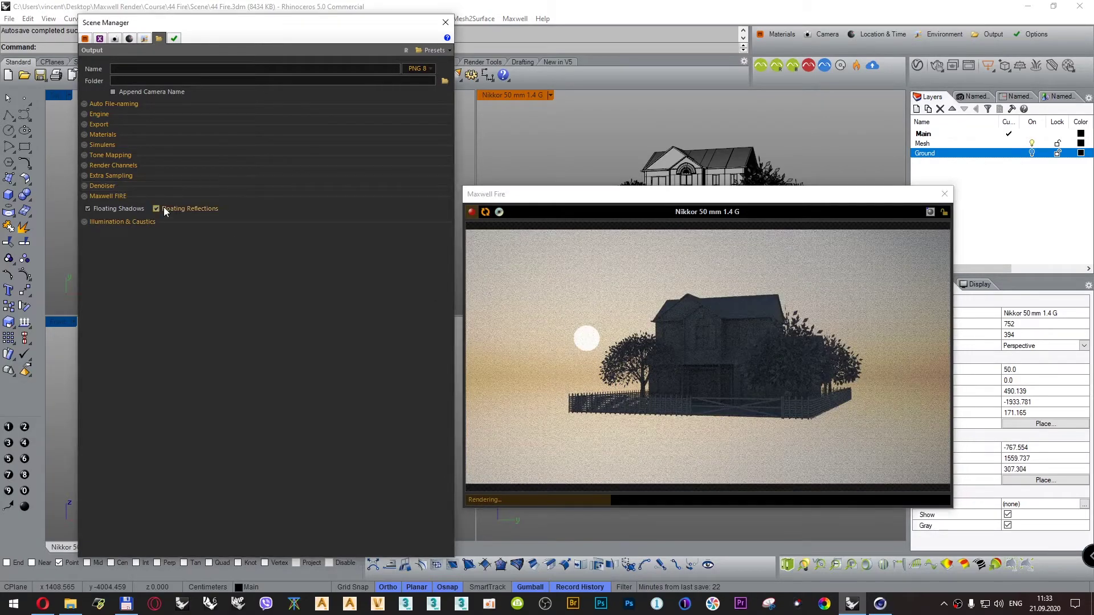
click(129, 209)
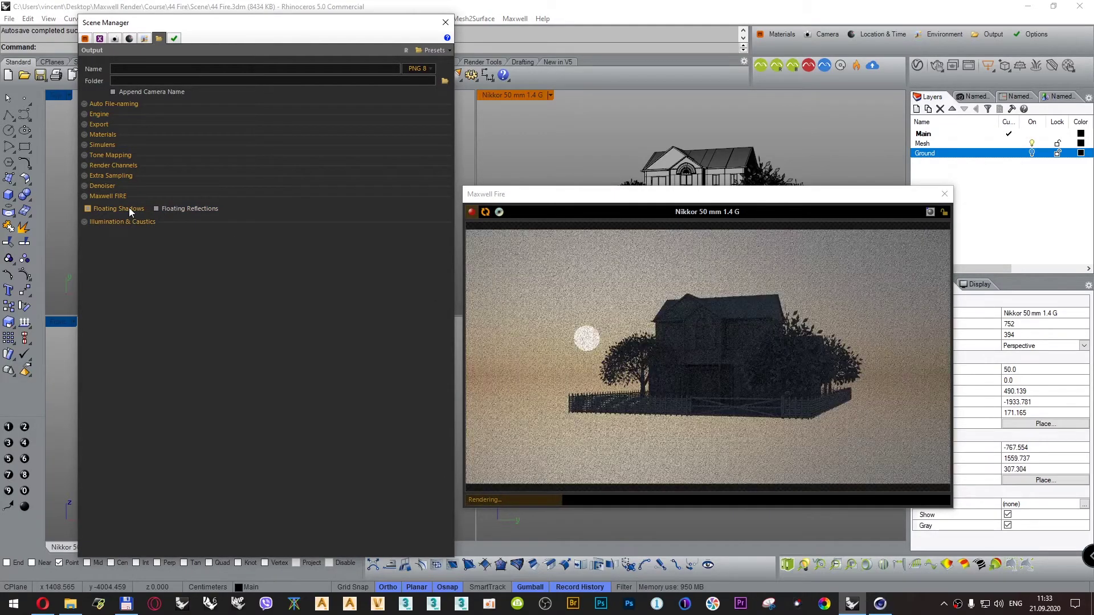
Re-enable Floating Shadows and Floating Reflections in the Maxwell FIRE output settings while the preview is rendering.
click(129, 208)
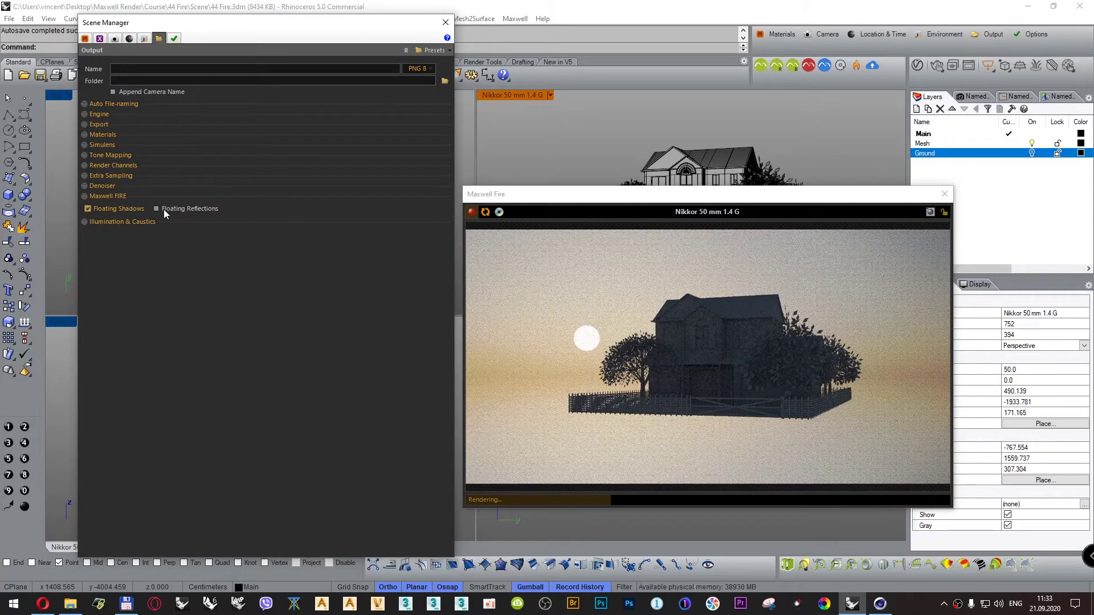
click(176, 209)
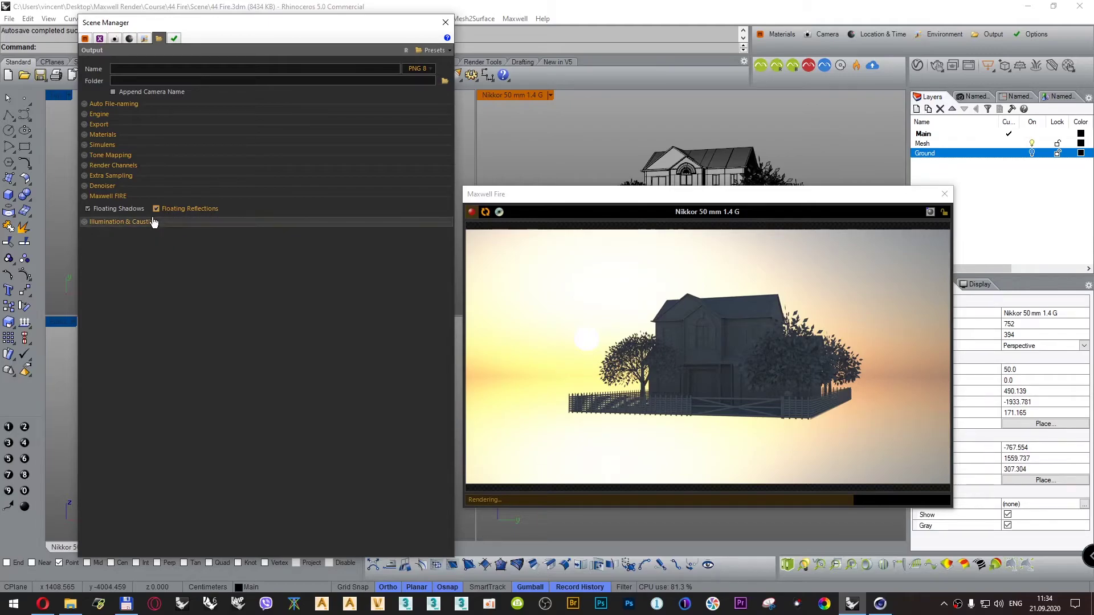
Review the Illumination & Caustics, Denoiser, Extra Sampling, Render Channels and Tone Mapping options in the output settings, collapsing each section again.
click(119, 223)
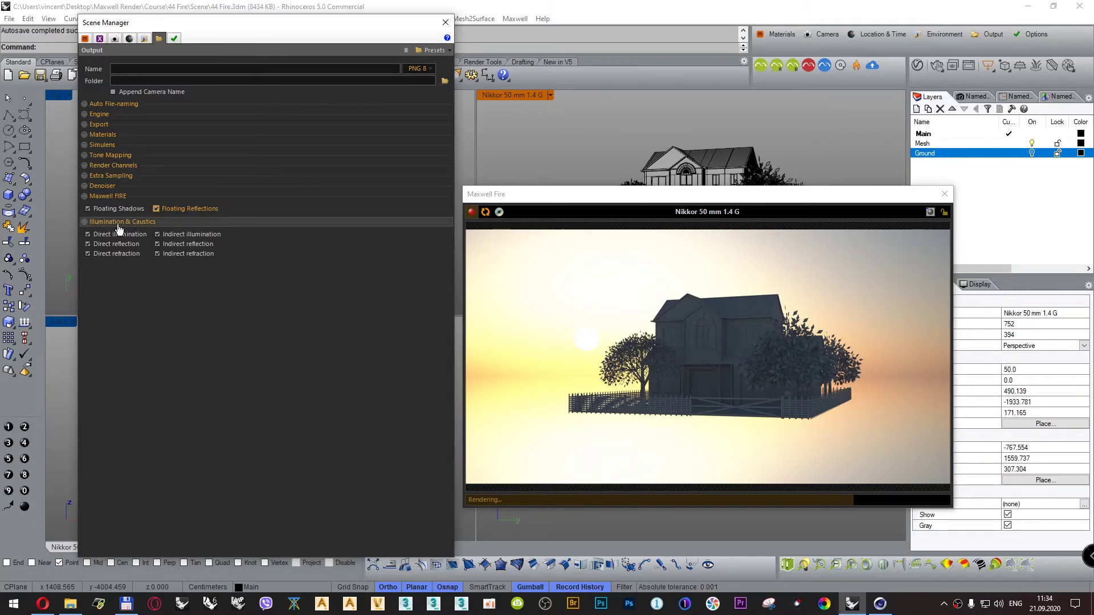
click(117, 223)
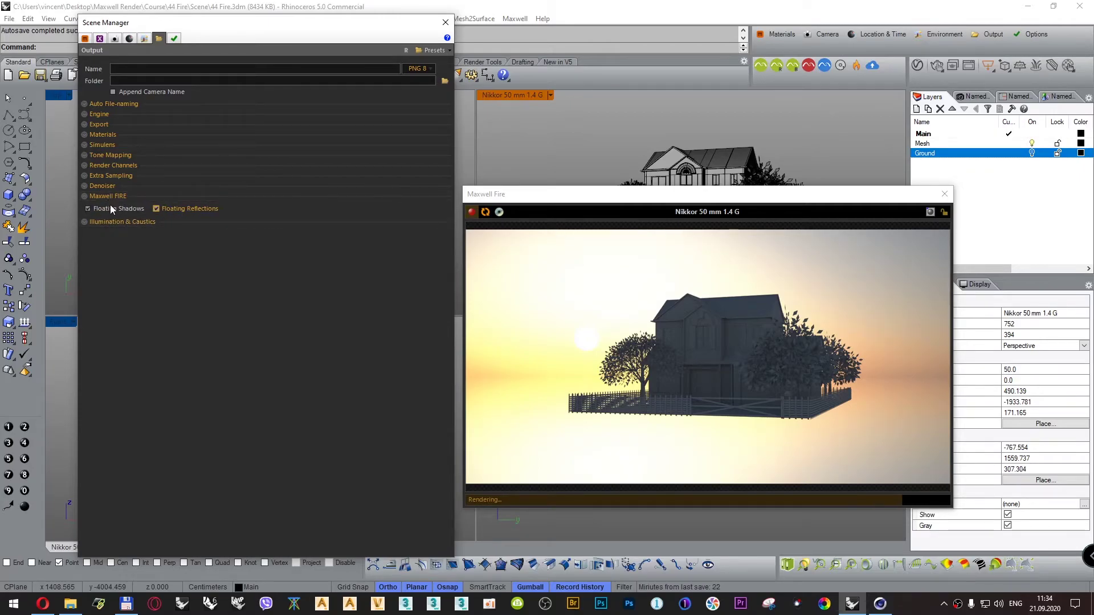
click(105, 187)
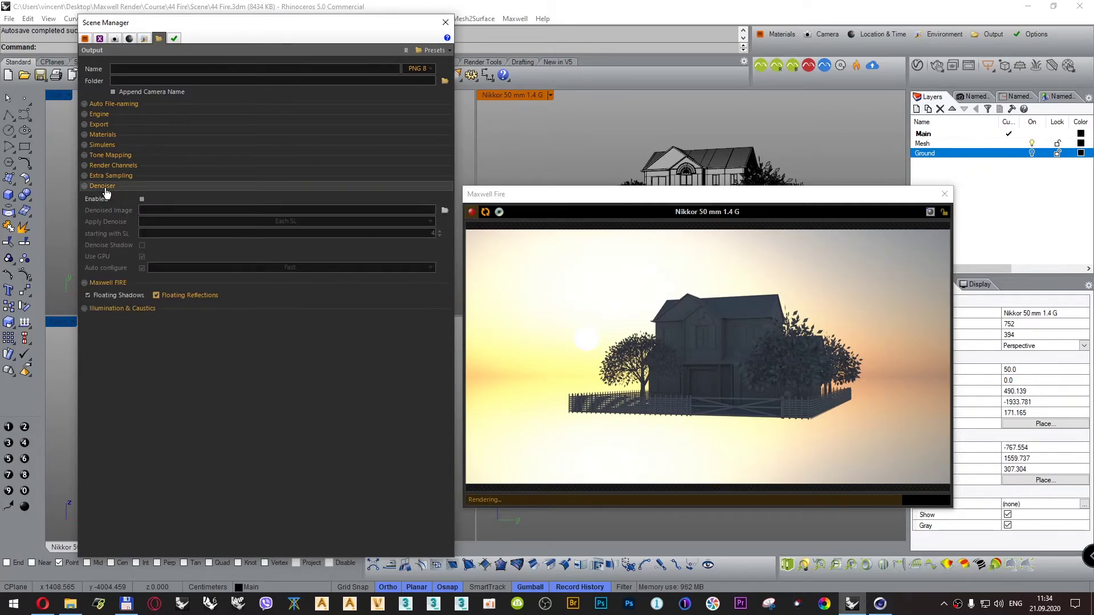
click(105, 188)
click(106, 176)
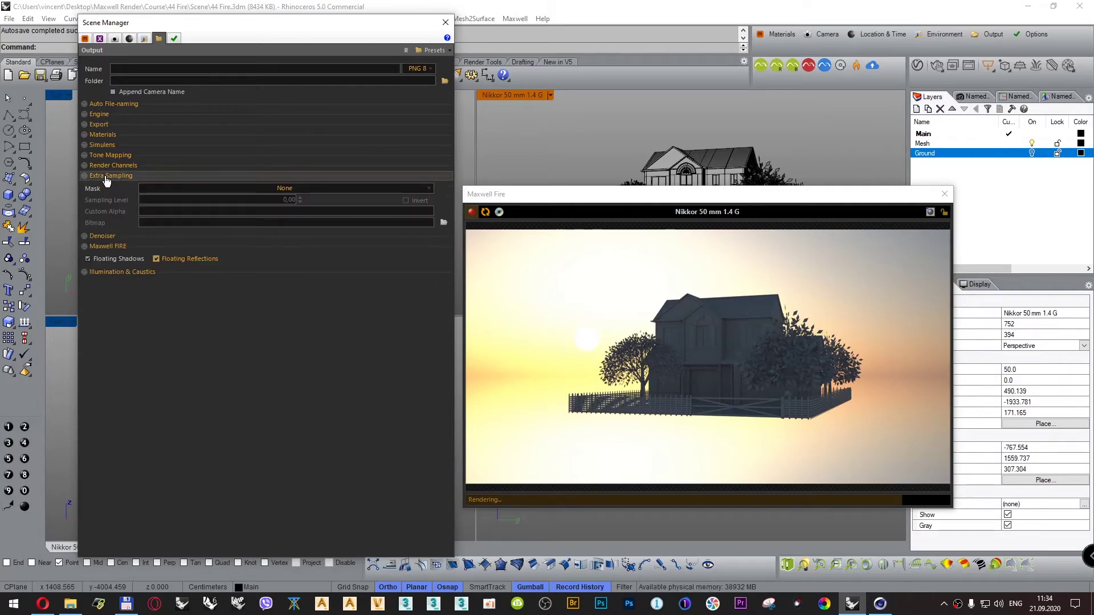
click(106, 178)
click(106, 166)
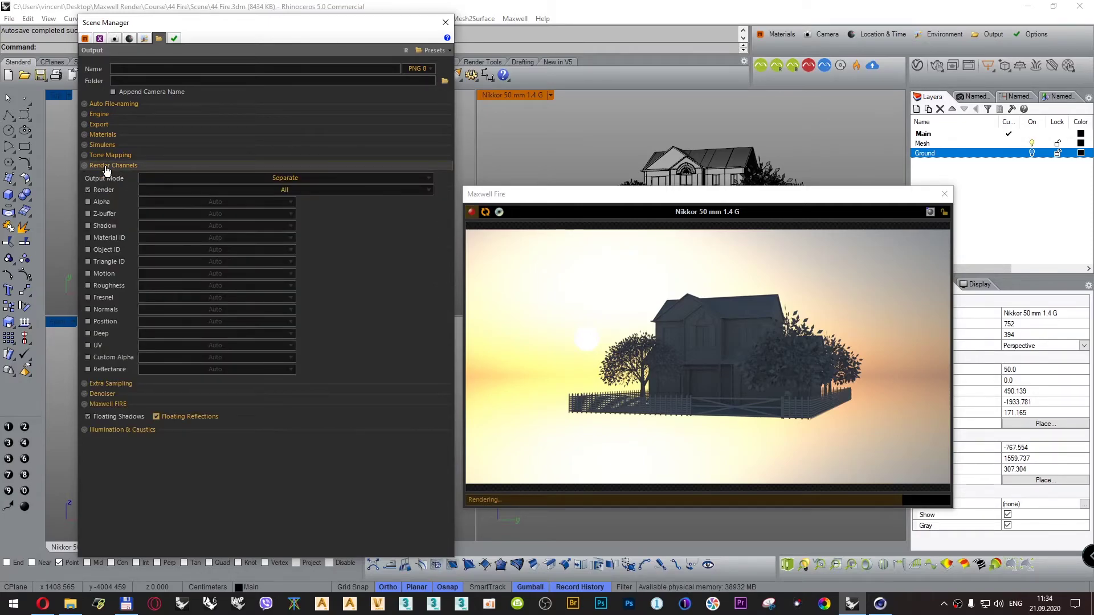
click(106, 166)
click(107, 156)
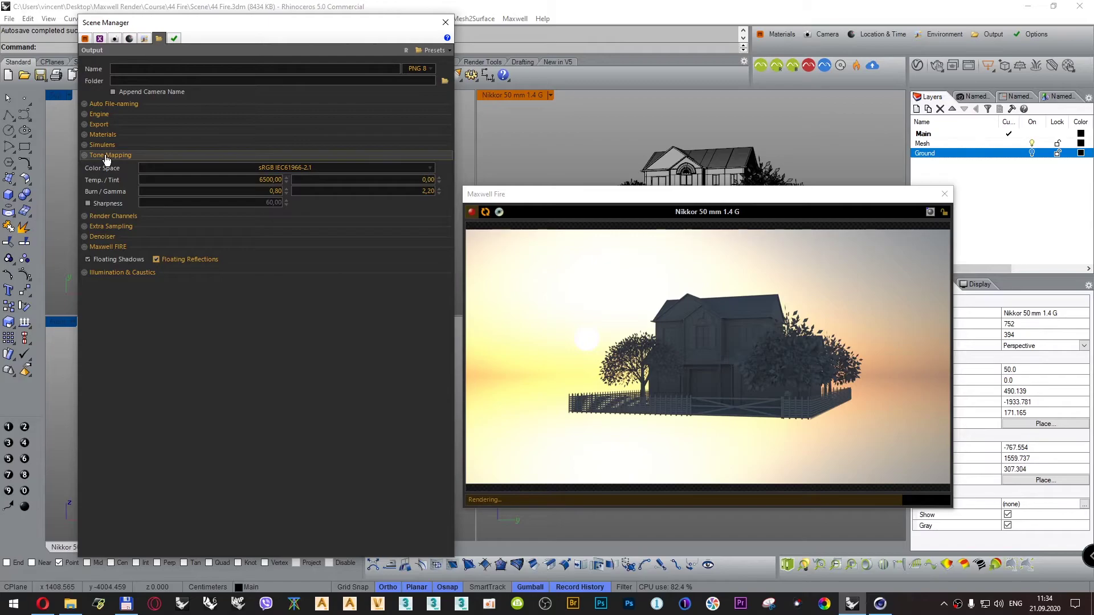
click(107, 156)
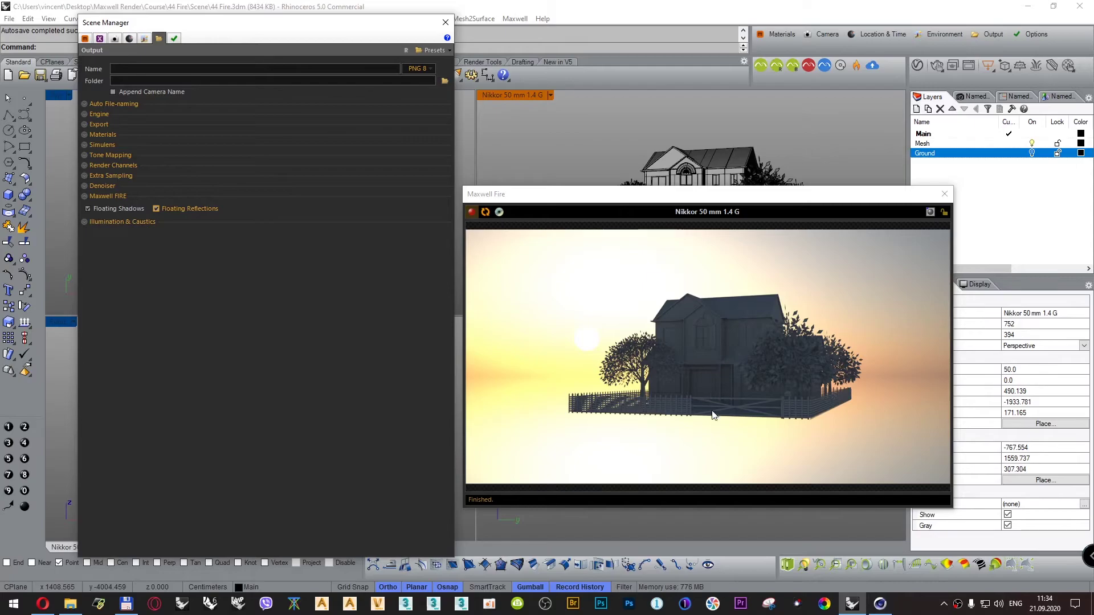
Review the Auto File-naming, Engine, Export, Materials and Simulens options in the output settings, collapsing each section again.
click(103, 104)
click(103, 104)
click(99, 114)
click(99, 114)
click(100, 126)
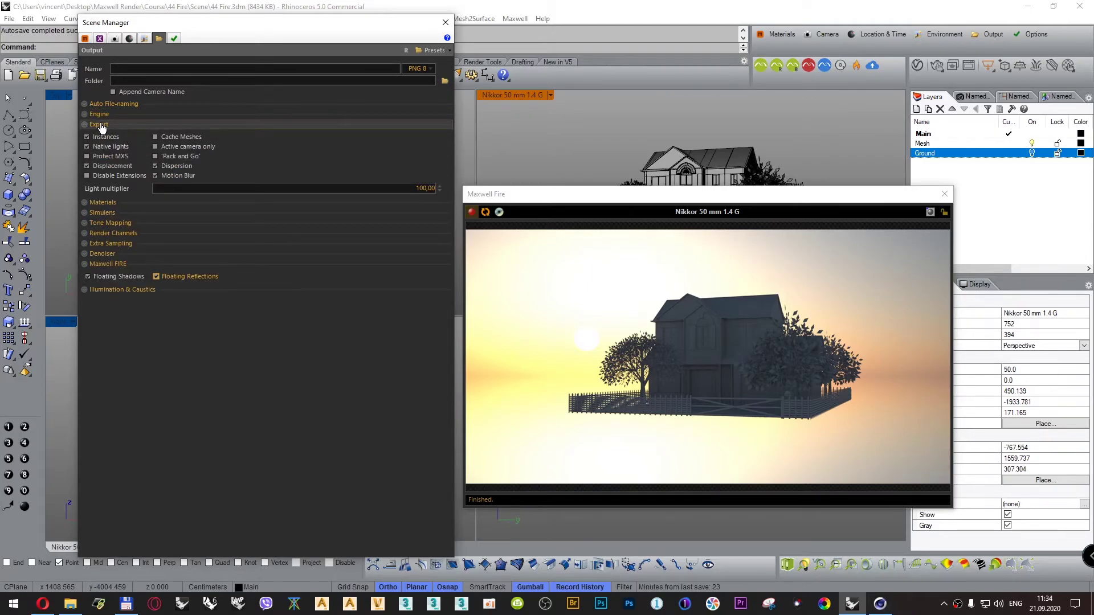
click(100, 125)
click(104, 135)
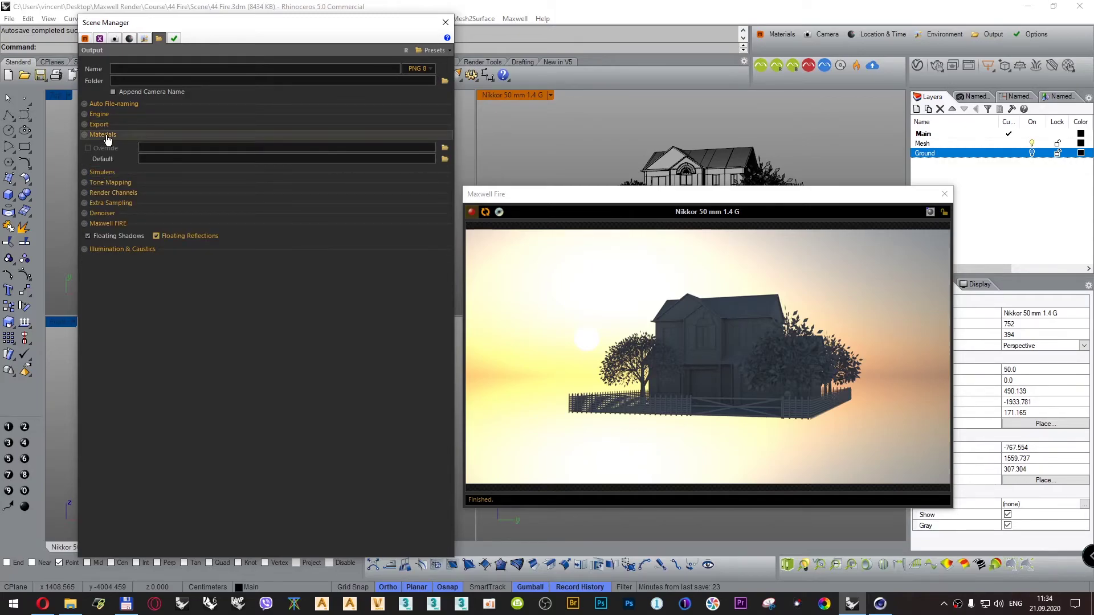
click(106, 134)
click(108, 144)
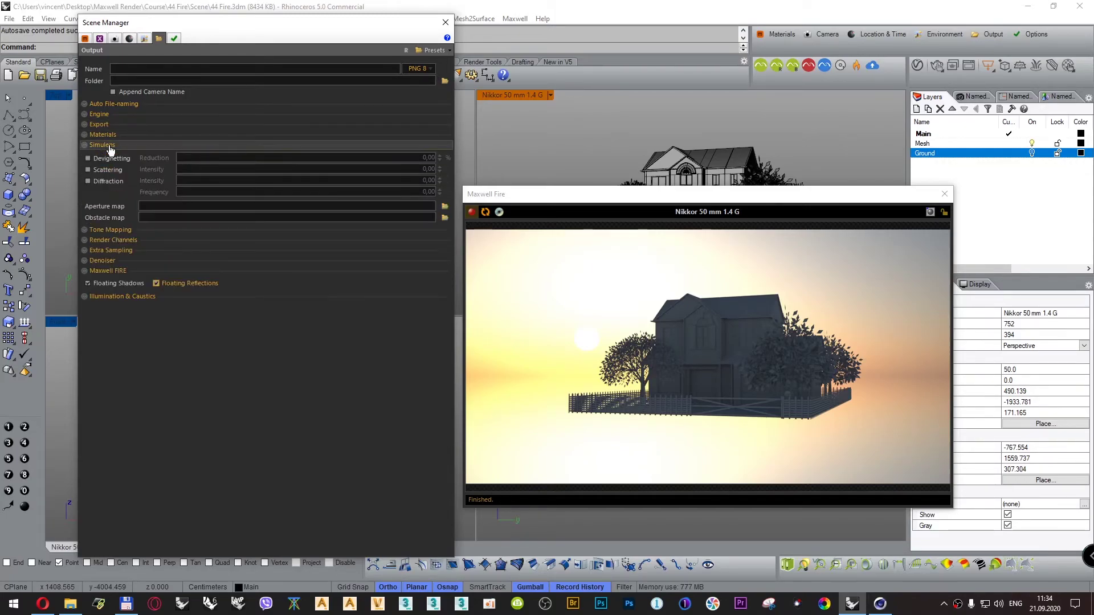
click(110, 146)
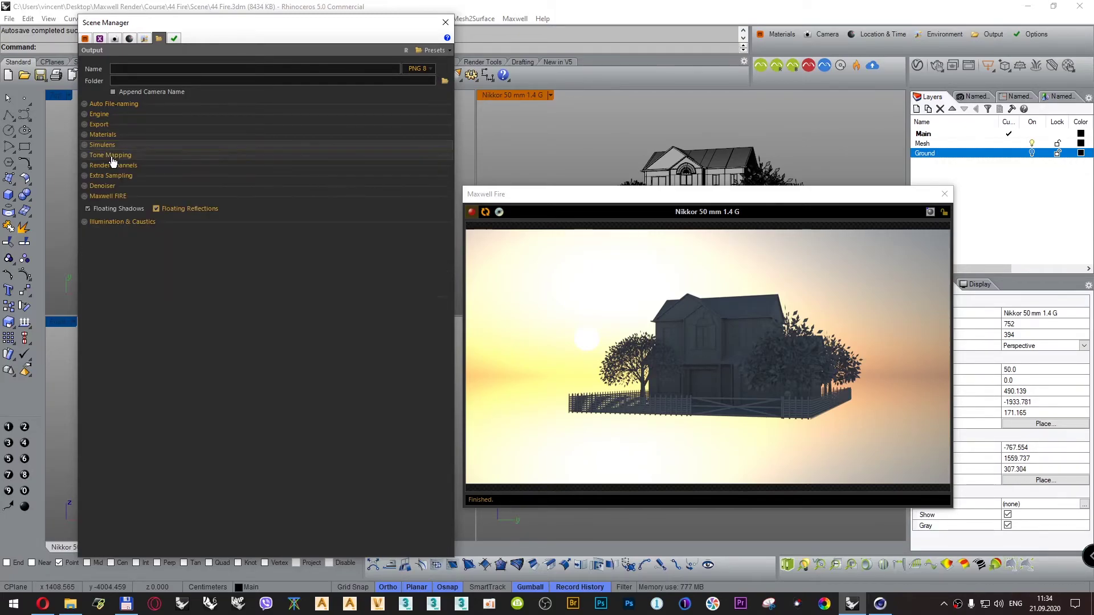
Look through the Environment, Location & Time and Camera settings in the Scene Manager, then return to the Output settings.
click(144, 39)
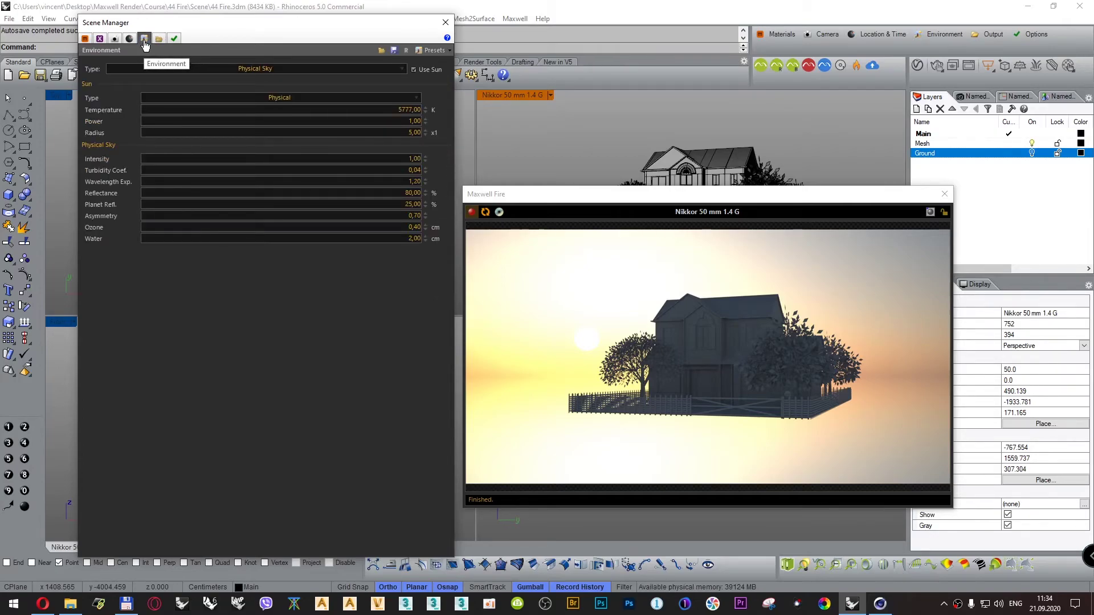
click(128, 40)
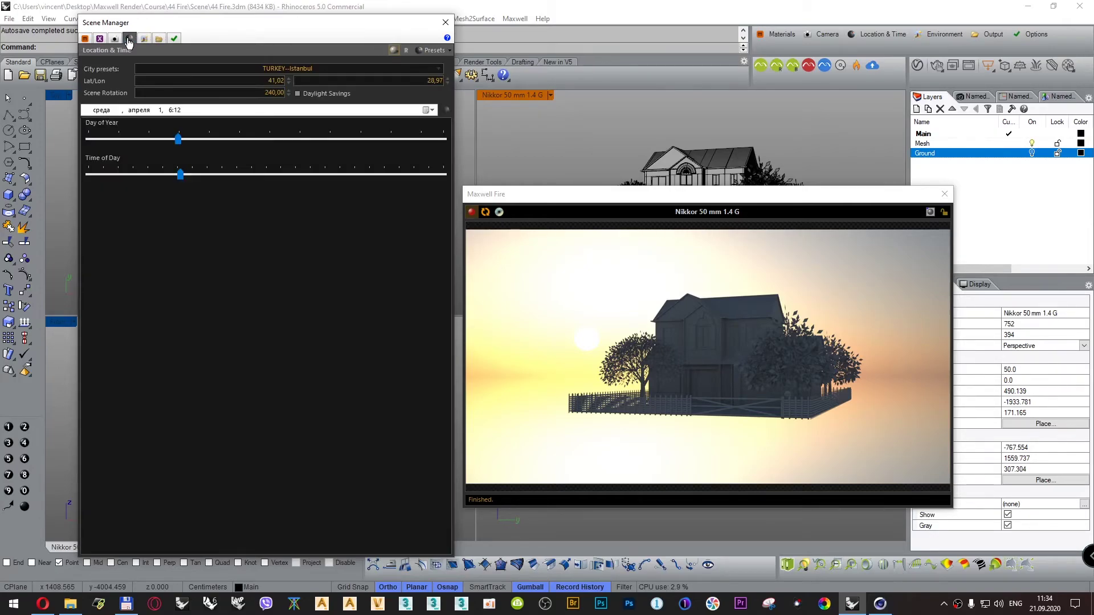
click(114, 39)
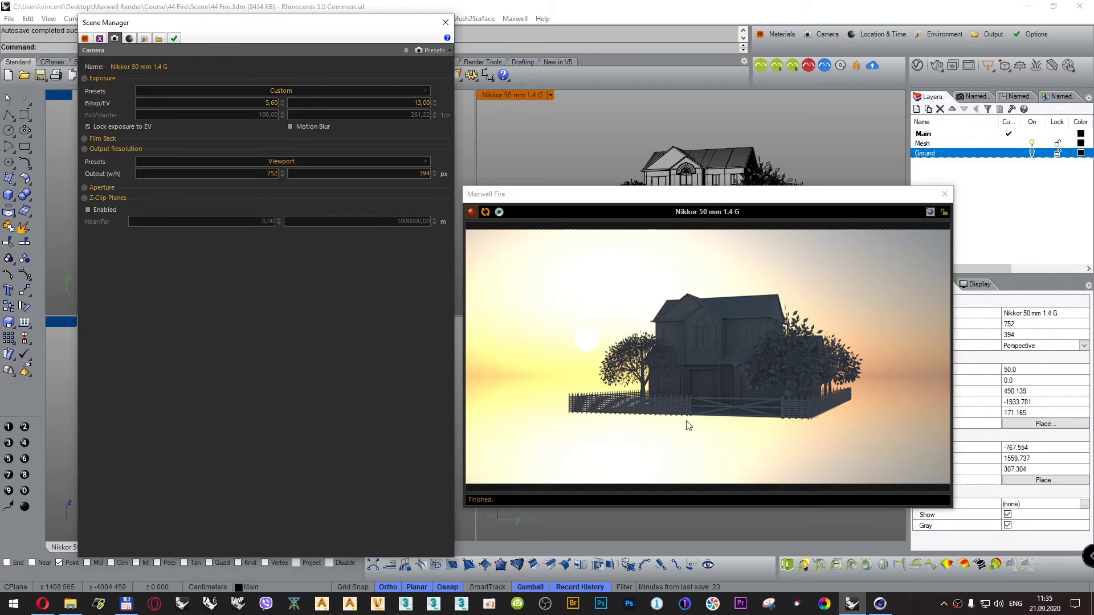
click(144, 38)
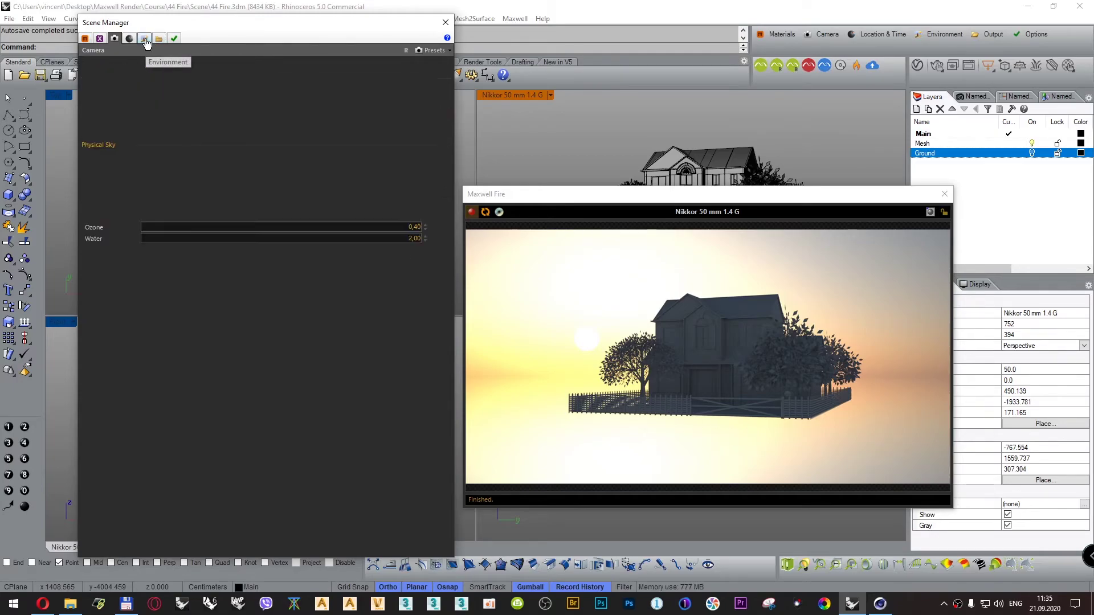
click(159, 38)
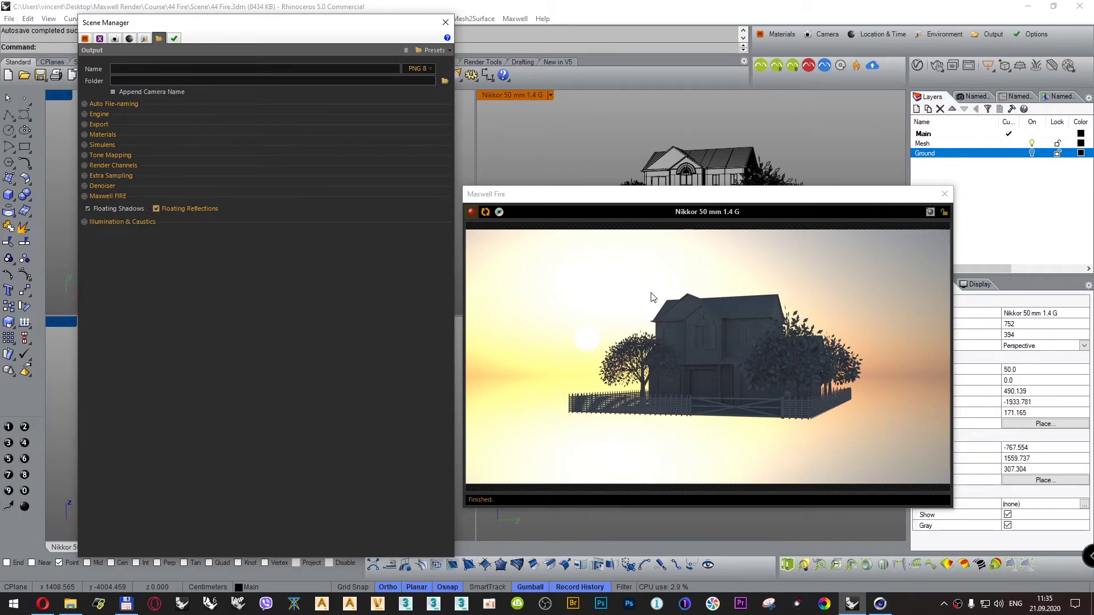
Stop the Fire preview, disable Floating Reflections and Floating Shadows, and shift the Maxwell Fire window slightly.
click(757, 377)
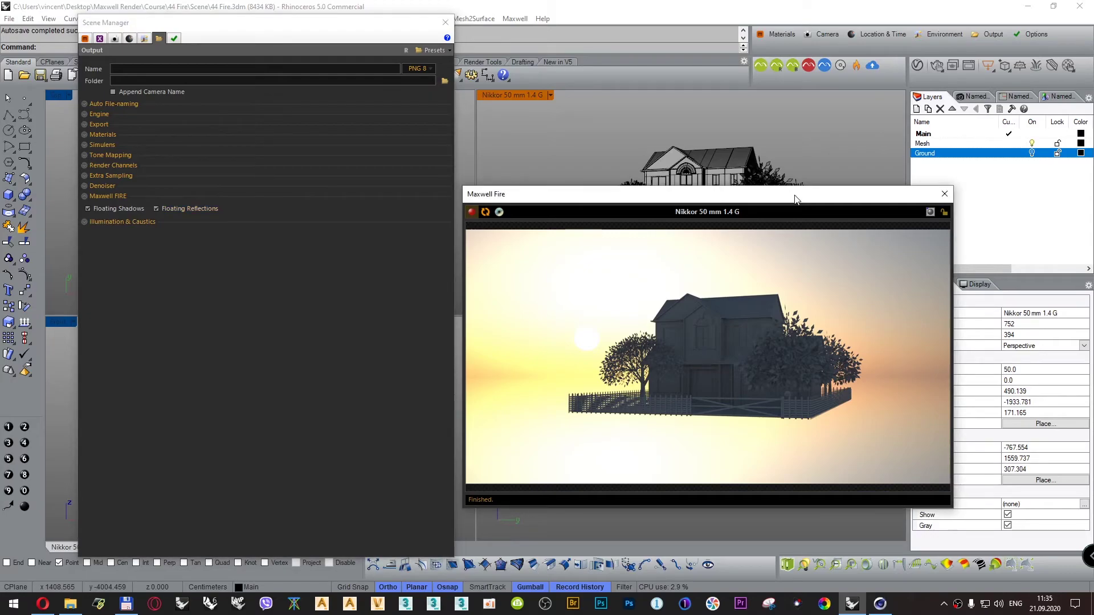
click(471, 212)
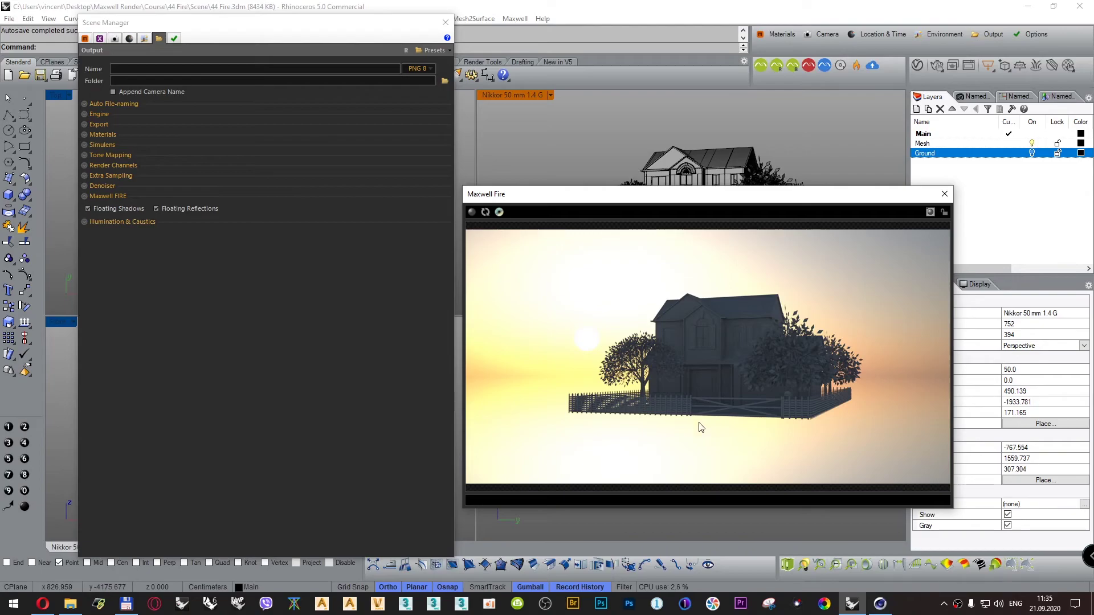
click(157, 210)
click(122, 211)
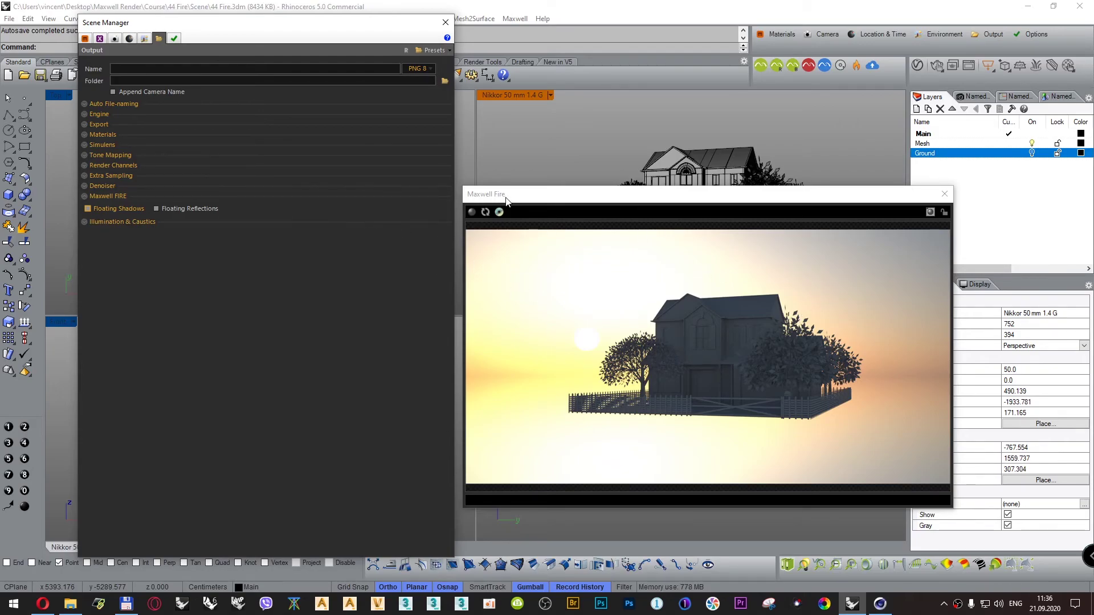
drag(521, 199, 537, 192)
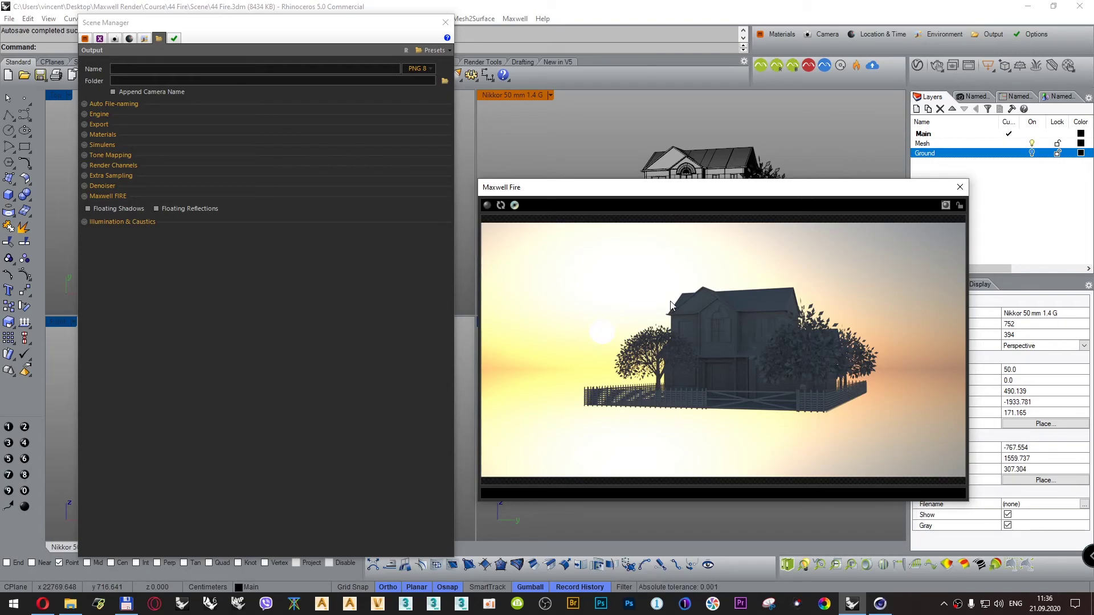
Re-enable Floating Shadows and Floating Reflections, and close the Scene Manager and Maxwell Fire windows.
click(115, 208)
click(162, 210)
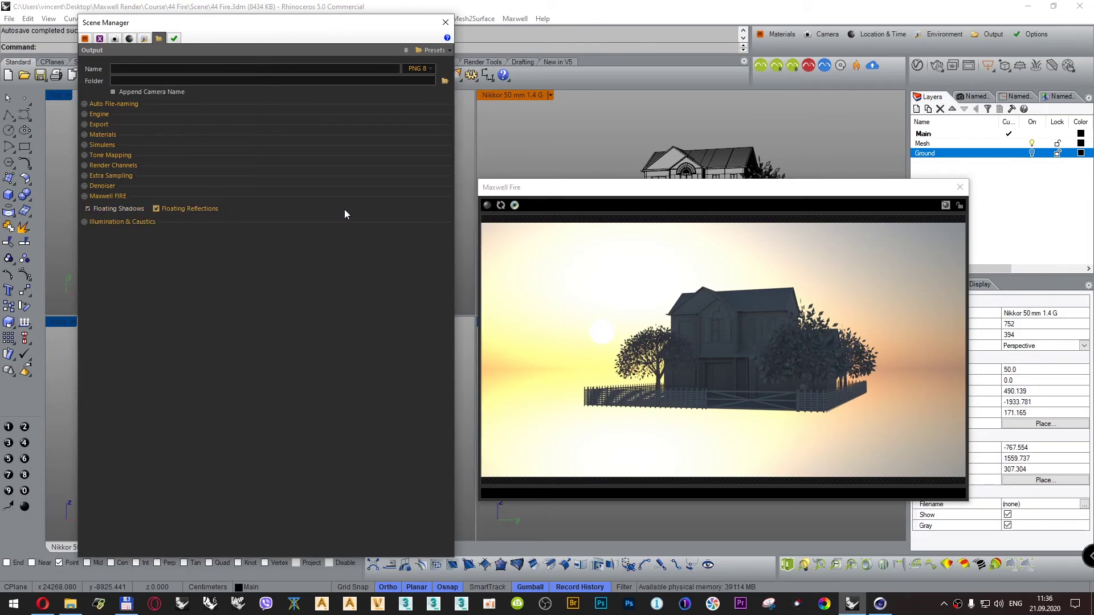
click(446, 23)
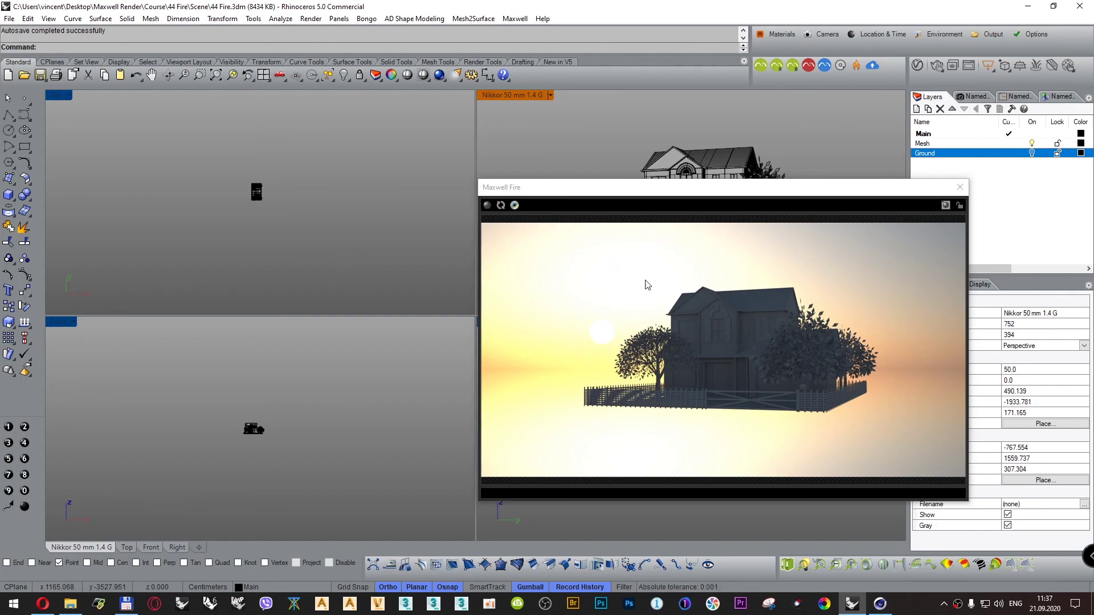
click(960, 186)
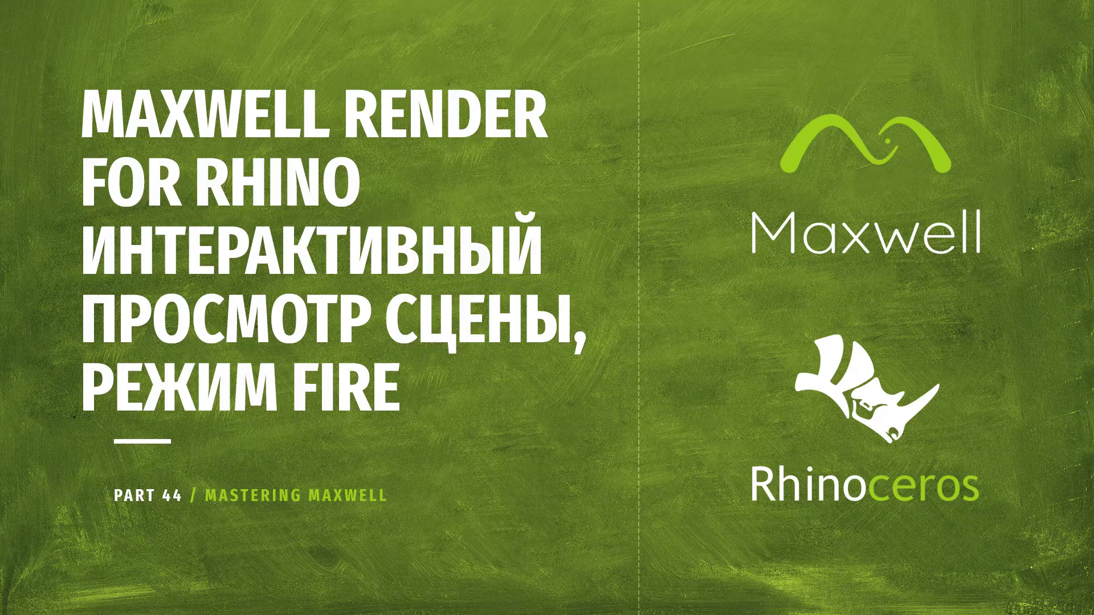